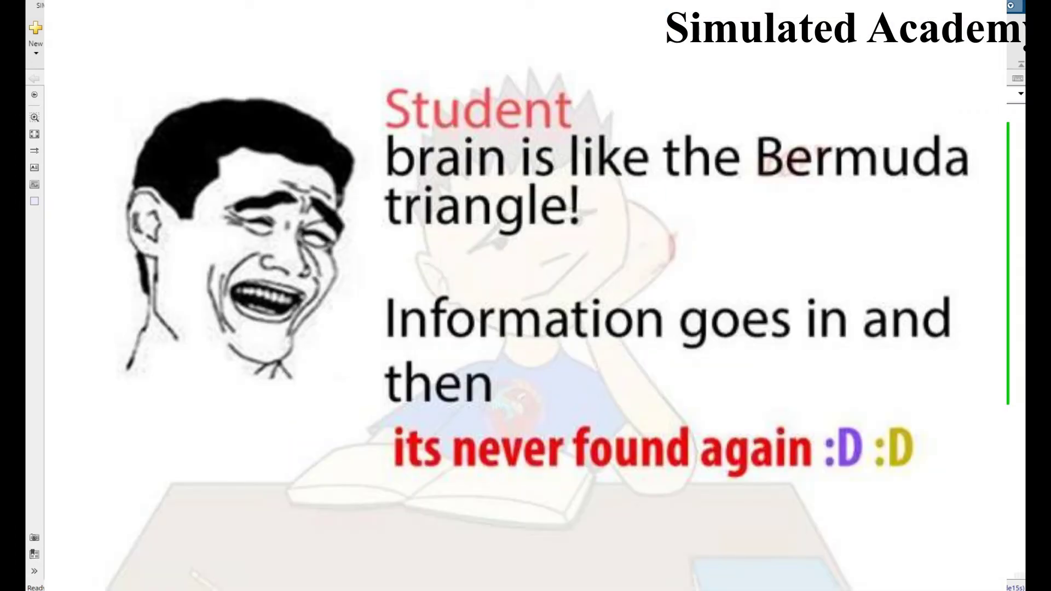
# Point out the torque-vs-speed title and the Compound Motors picture on the model
pyautogui.click(415, 144)
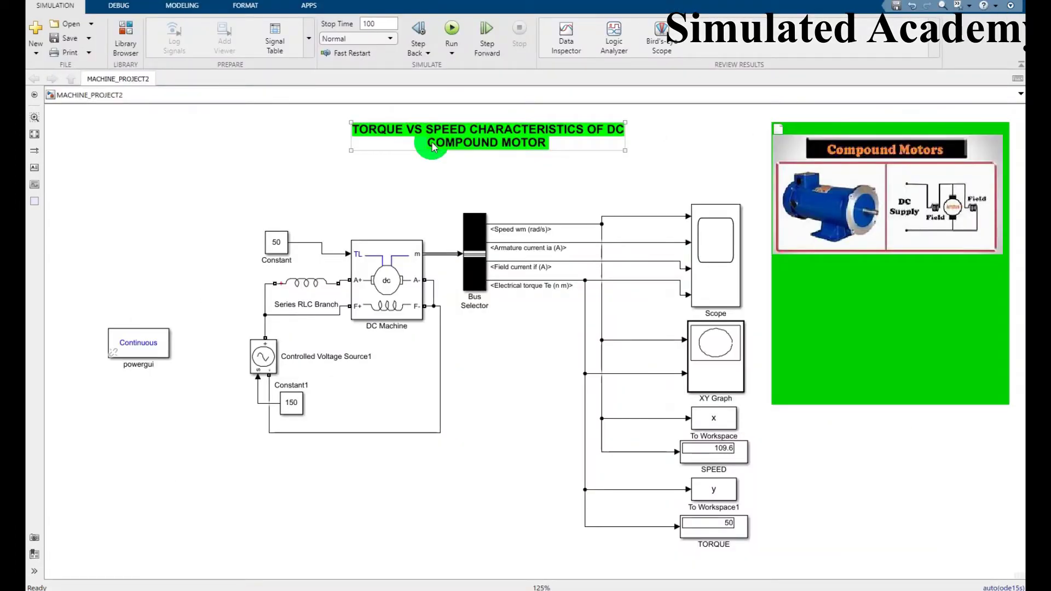
pyautogui.click(466, 162)
pyautogui.click(934, 208)
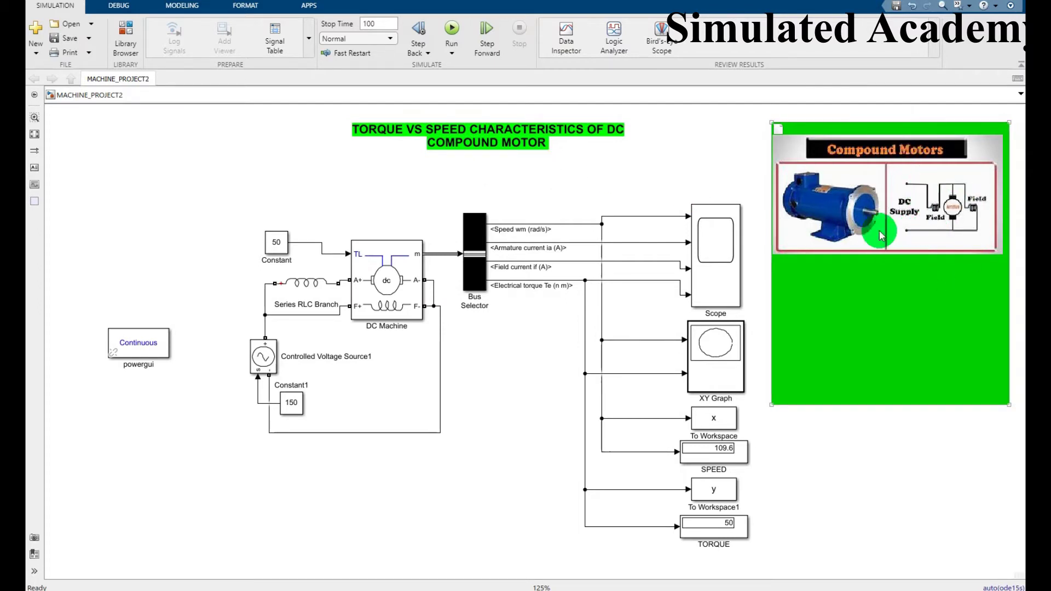
pyautogui.click(578, 430)
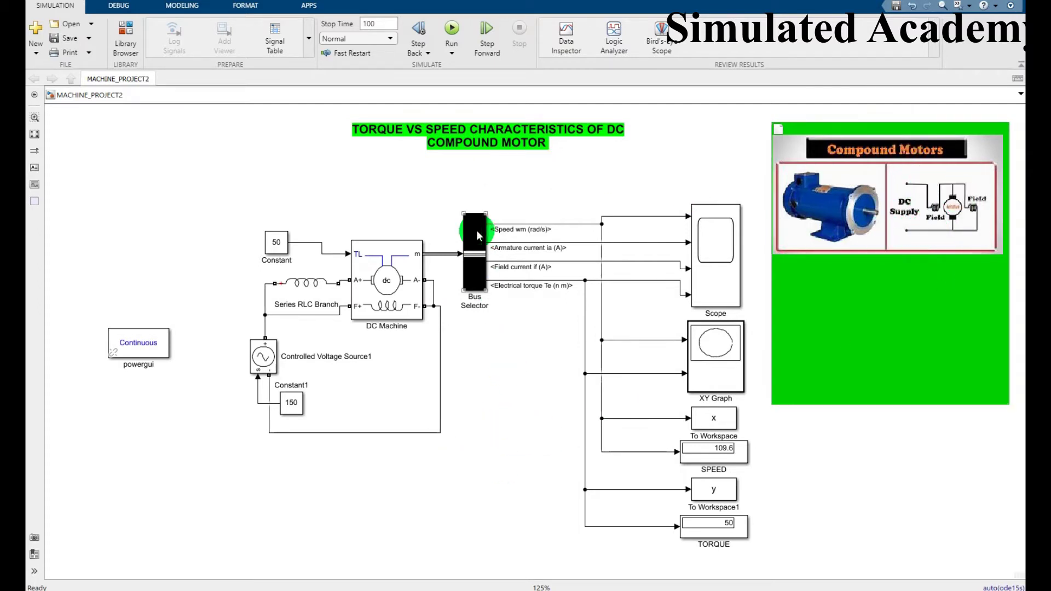
pyautogui.click(928, 245)
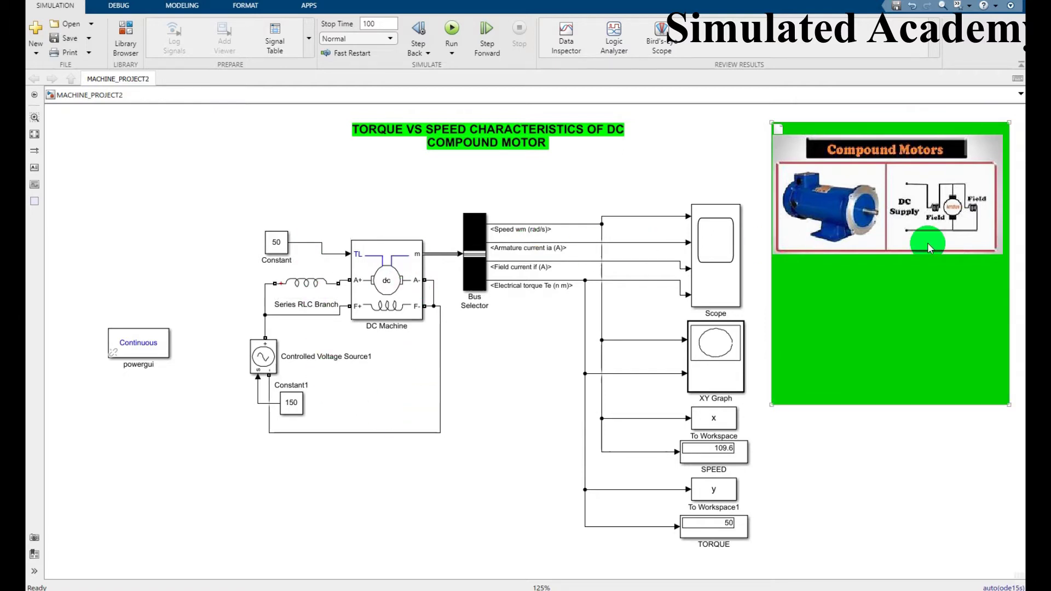
# Point out the Series RLC Branch and DC Machine blocks, then bring up the Library Browser
pyautogui.click(334, 286)
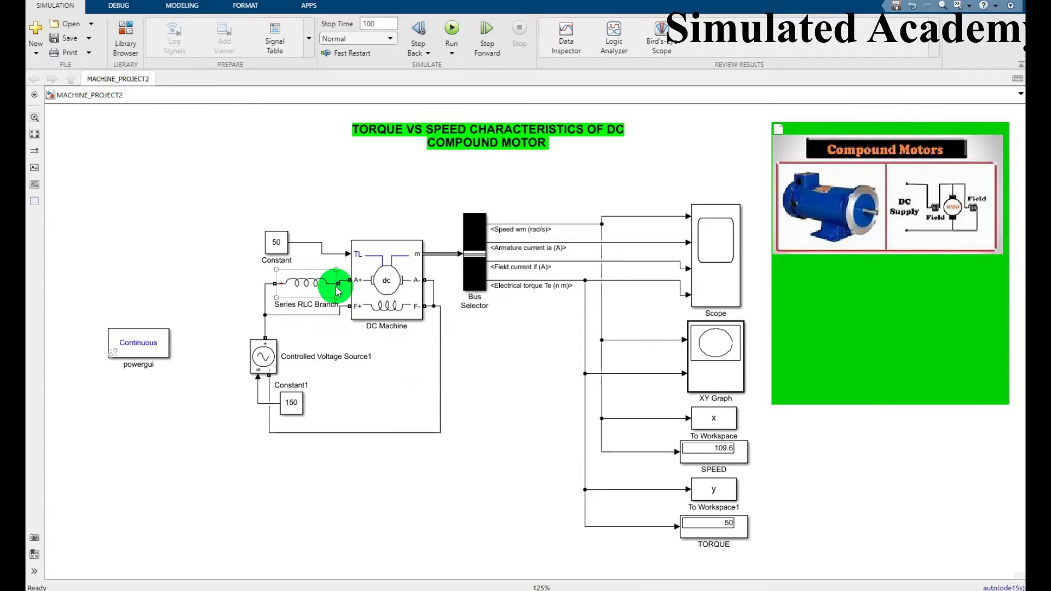
pyautogui.click(385, 290)
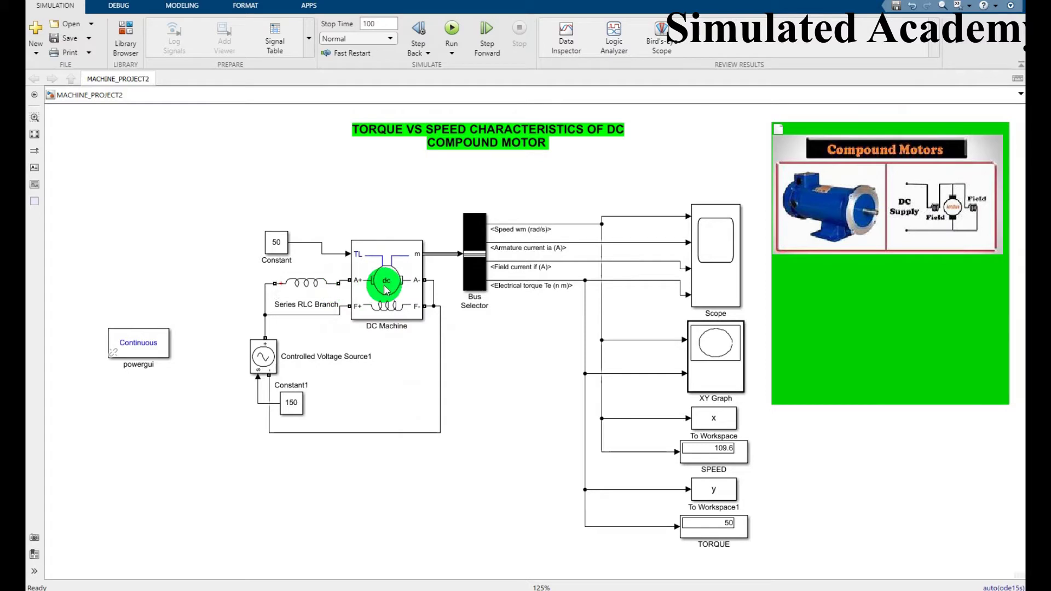
pyautogui.click(358, 276)
pyautogui.click(230, 133)
pyautogui.click(129, 34)
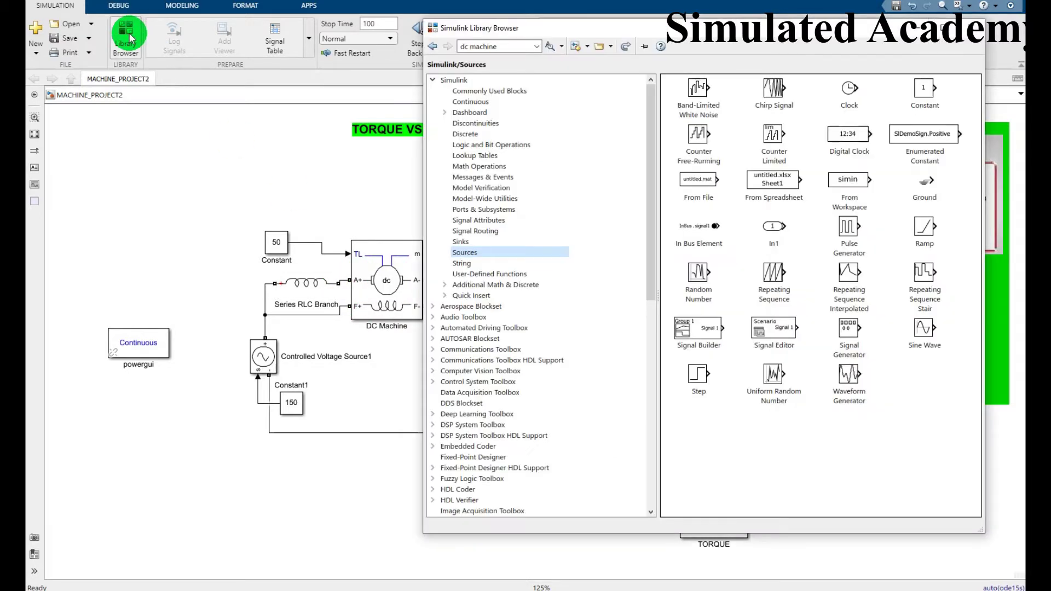
# Search the Library Browser for 'dc machine' to locate the Simscape DC Machine block
pyautogui.click(514, 48)
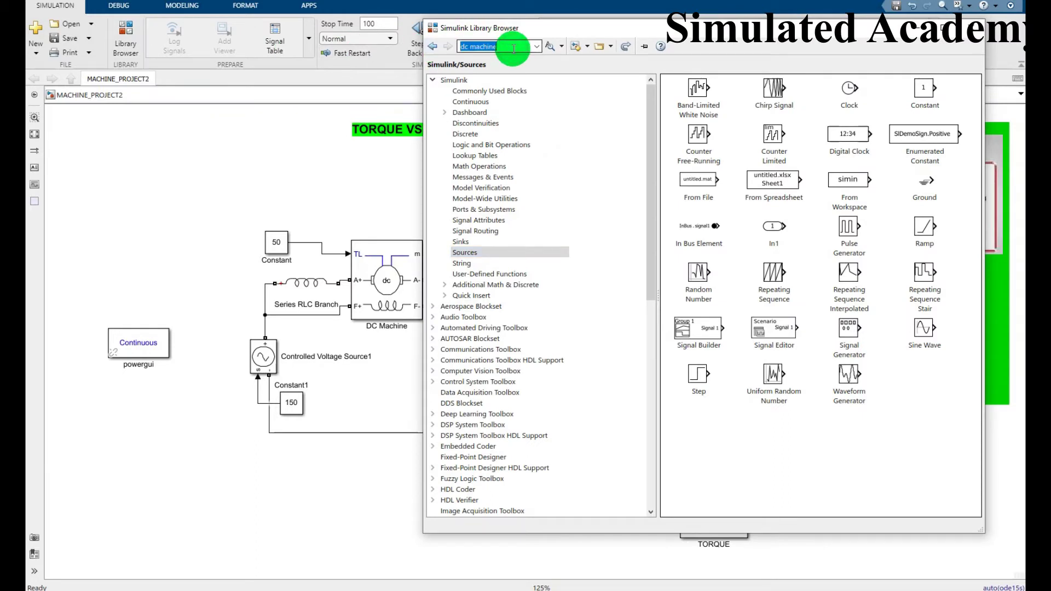
pyautogui.press('Return')
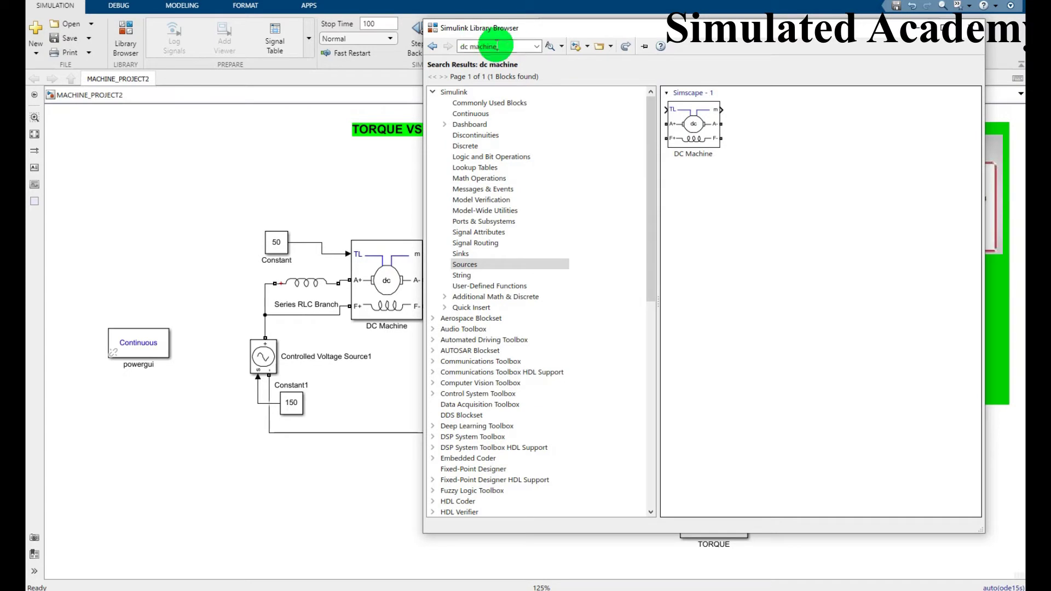
pyautogui.click(281, 158)
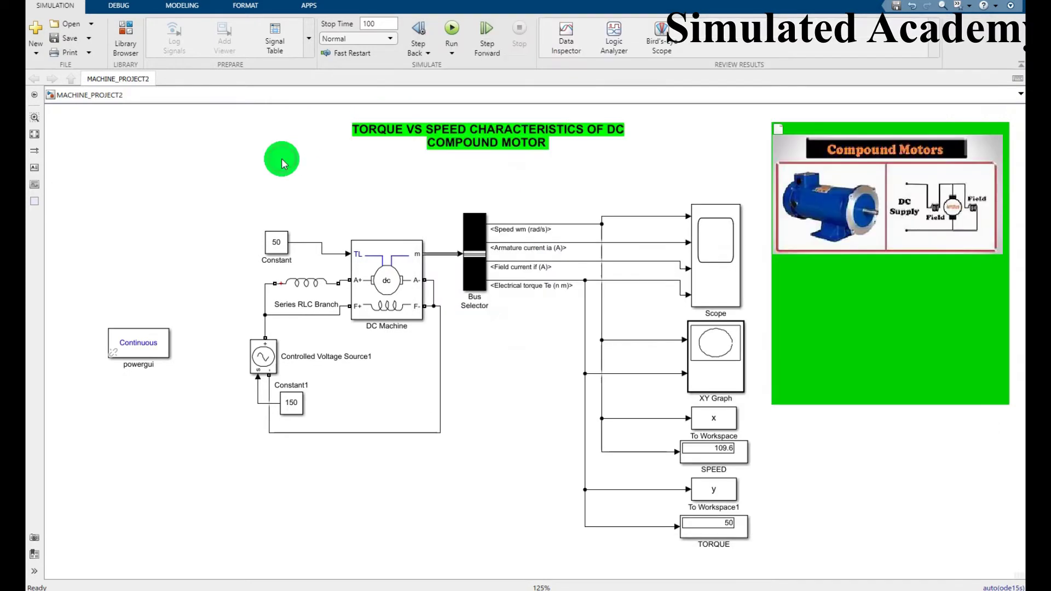
pyautogui.click(281, 247)
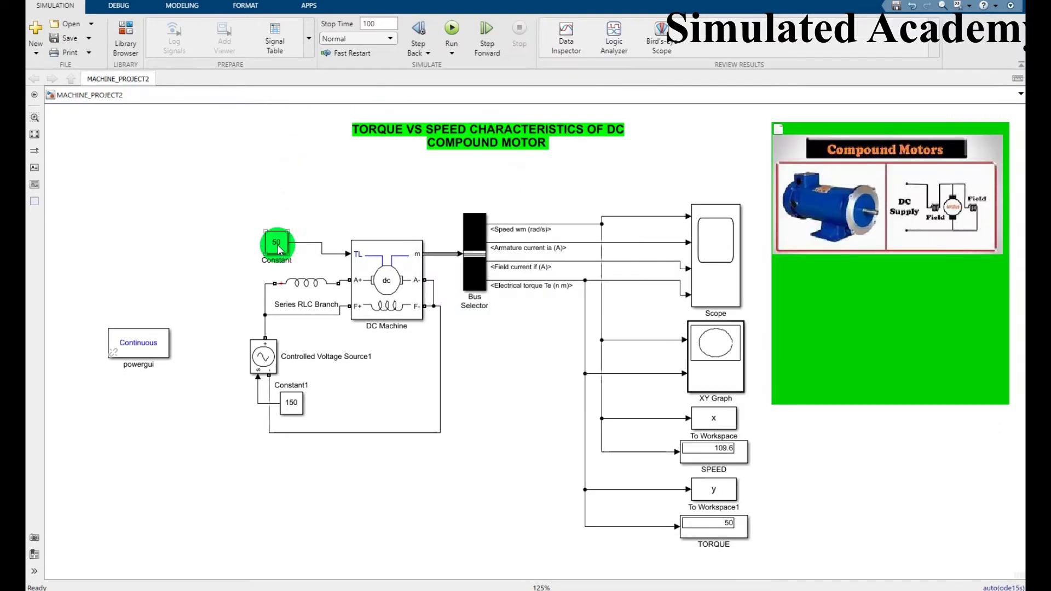
pyautogui.click(307, 290)
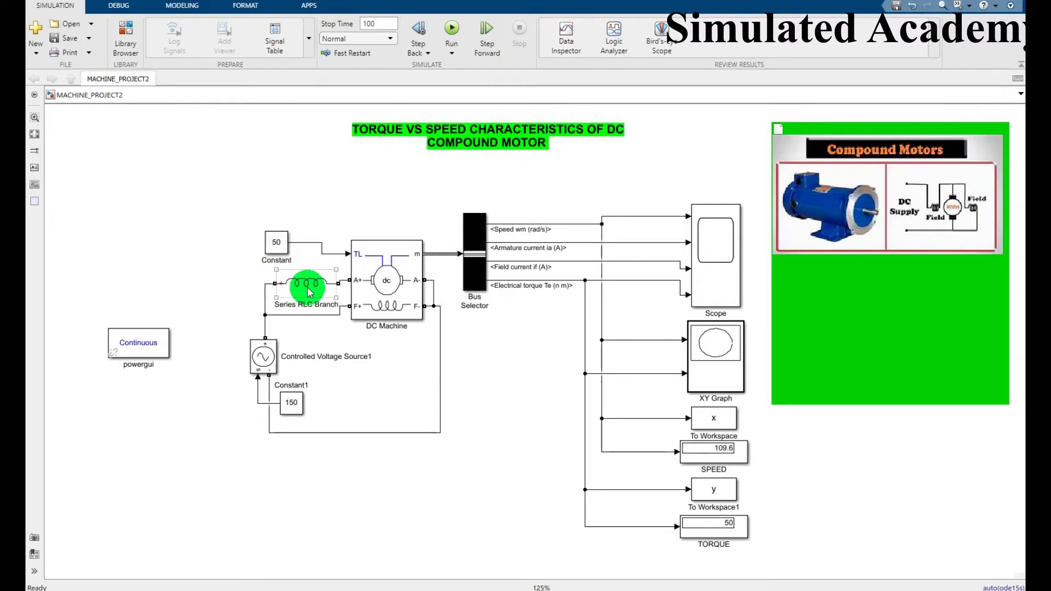
pyautogui.doubleClick(308, 288)
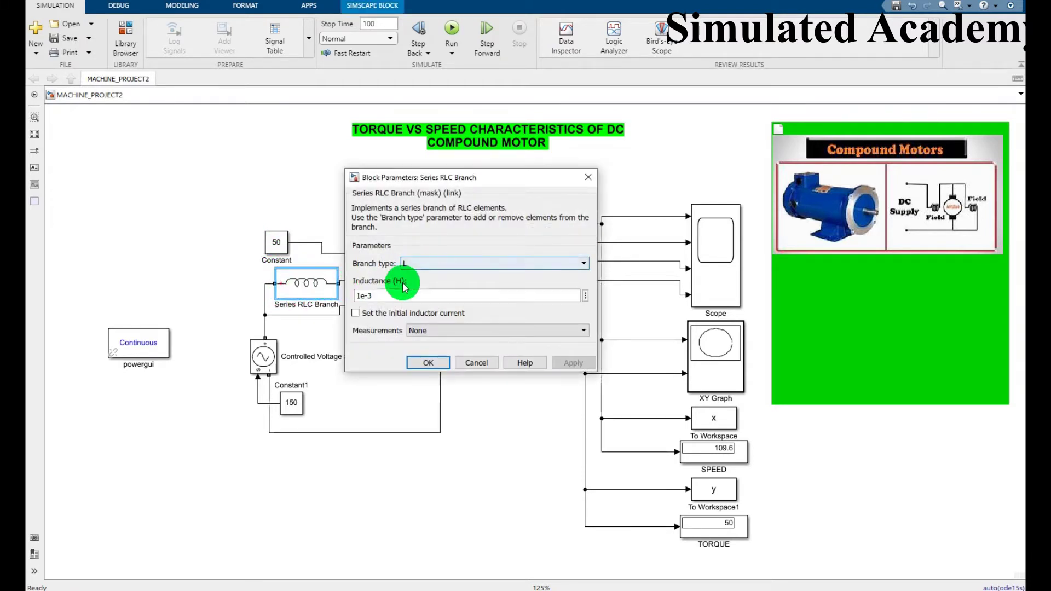
pyautogui.click(432, 362)
pyautogui.click(267, 371)
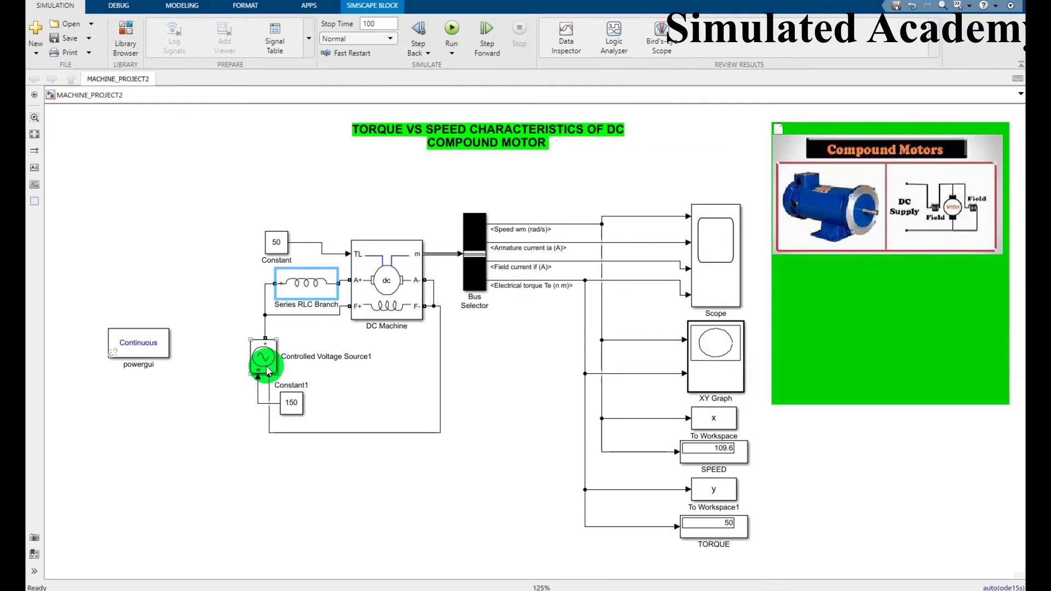
pyautogui.click(292, 401)
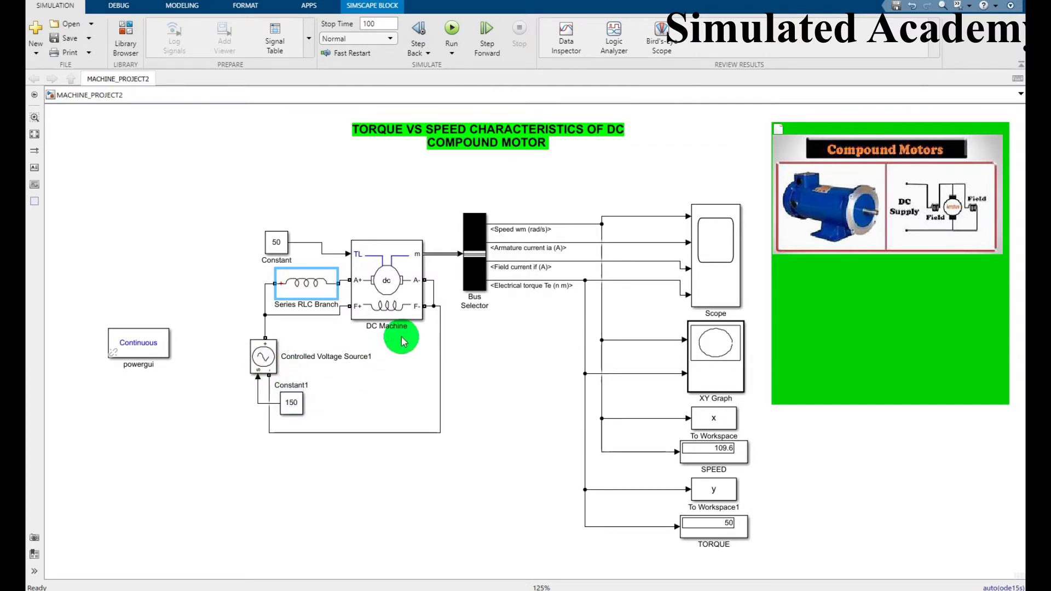
pyautogui.click(475, 264)
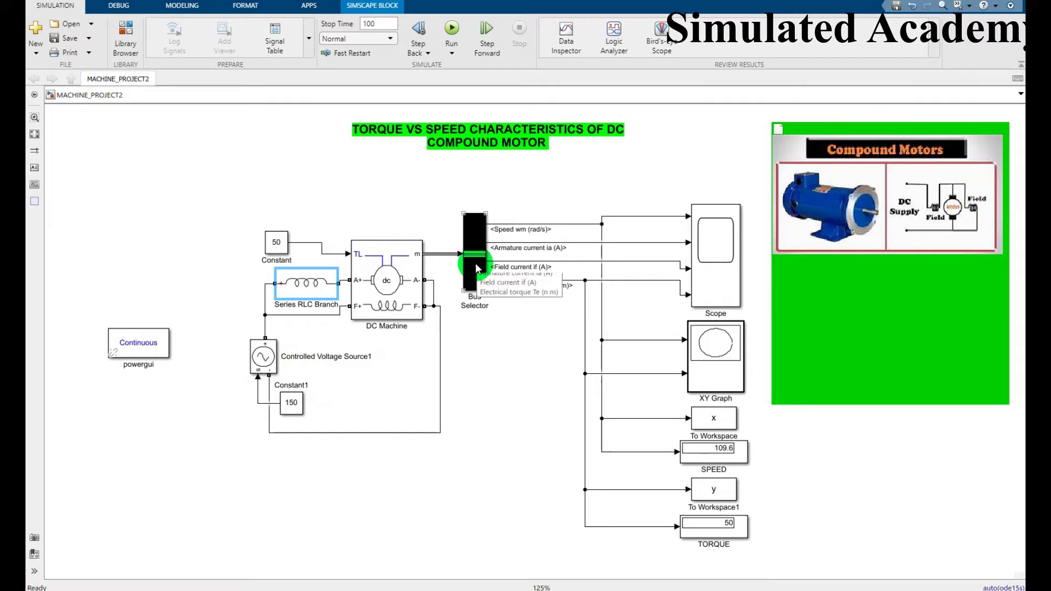
pyautogui.click(718, 257)
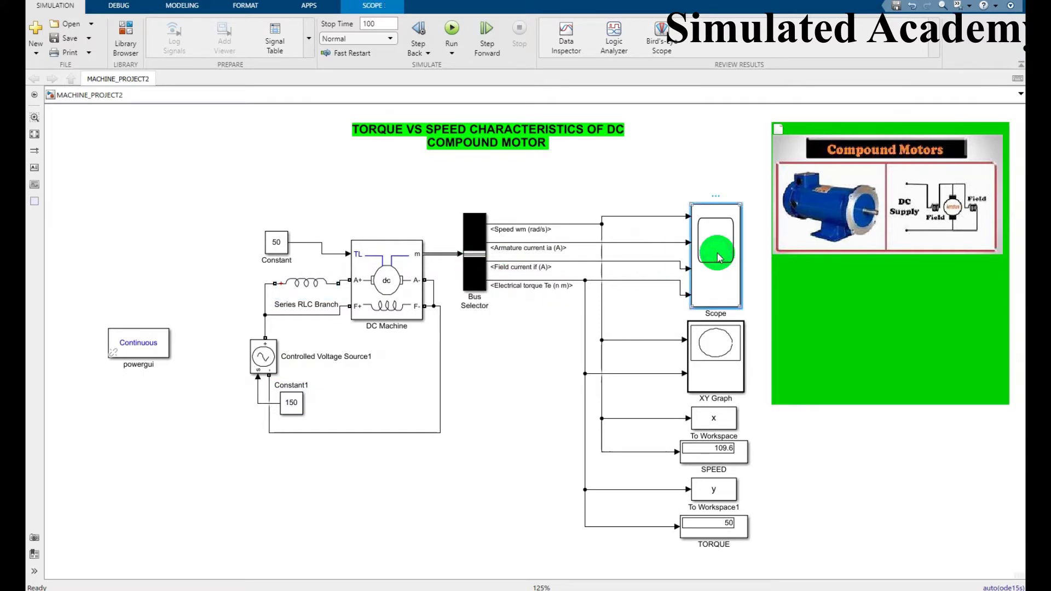
pyautogui.click(718, 368)
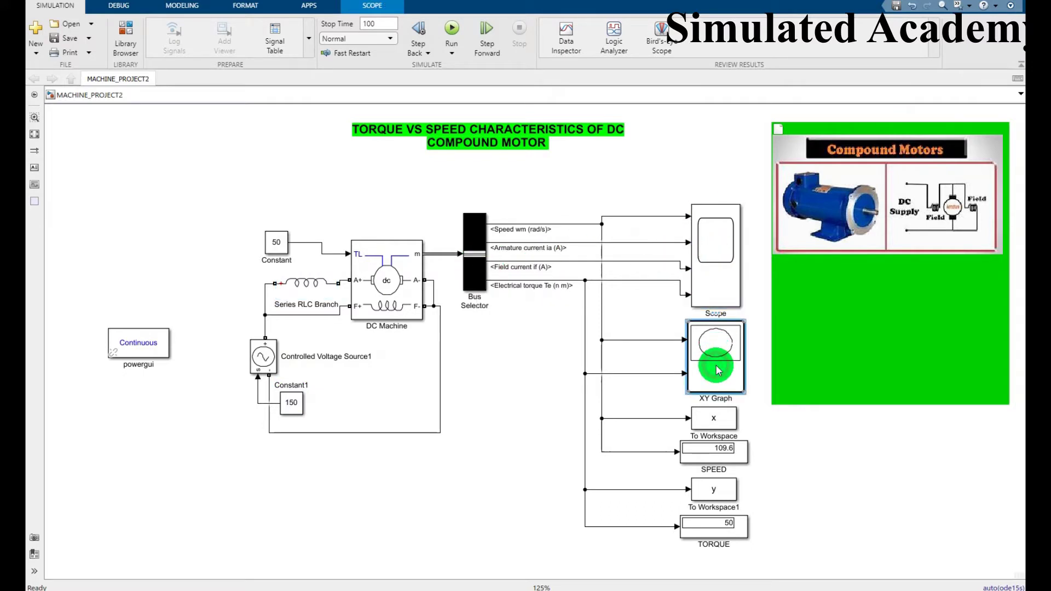
pyautogui.click(711, 422)
pyautogui.click(709, 455)
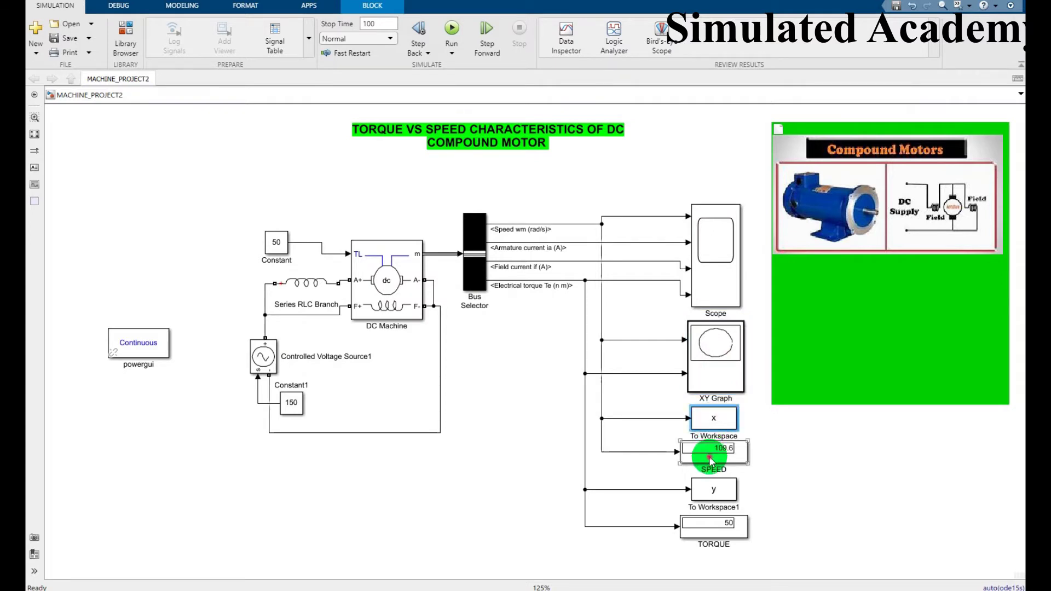
pyautogui.click(710, 487)
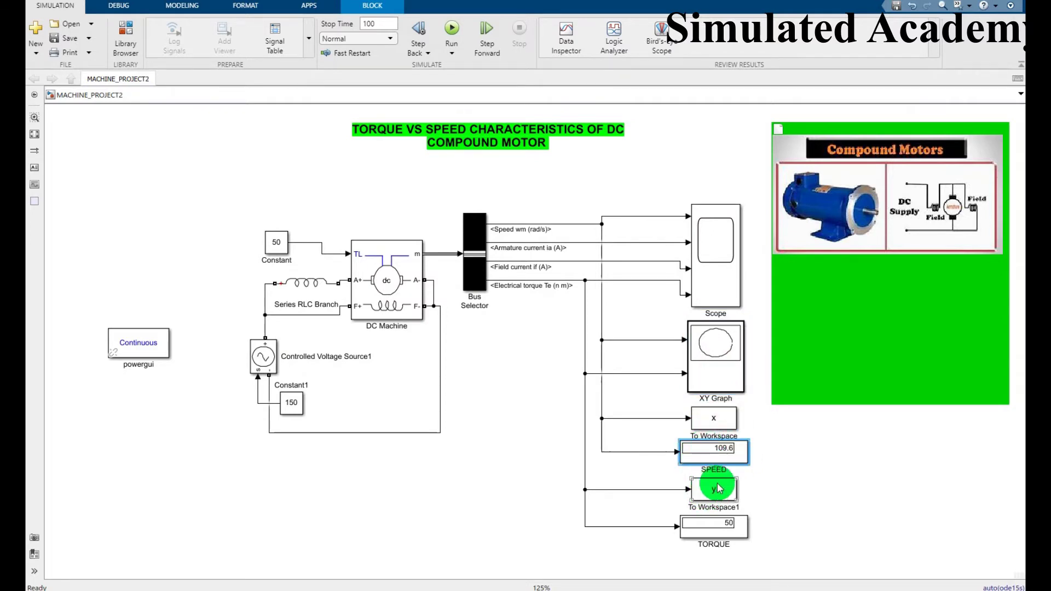
pyautogui.click(719, 423)
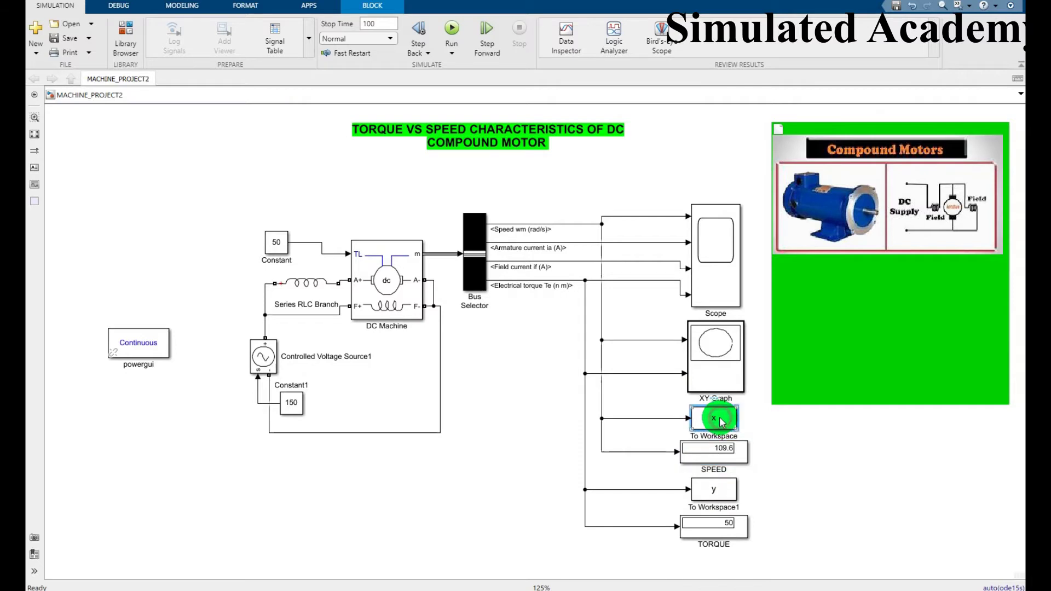
pyautogui.click(711, 490)
pyautogui.click(703, 417)
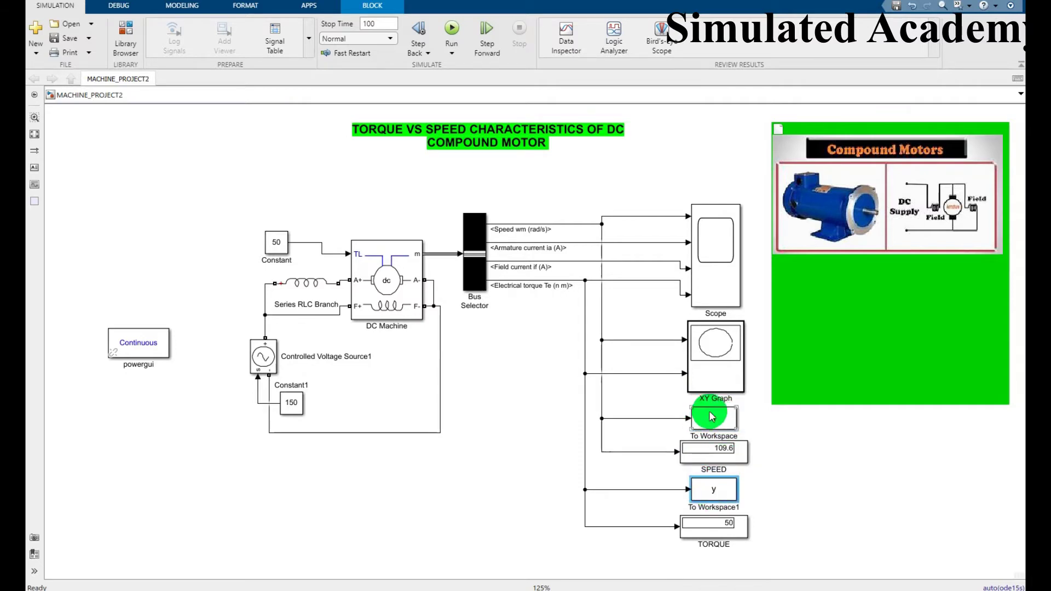
pyautogui.click(706, 495)
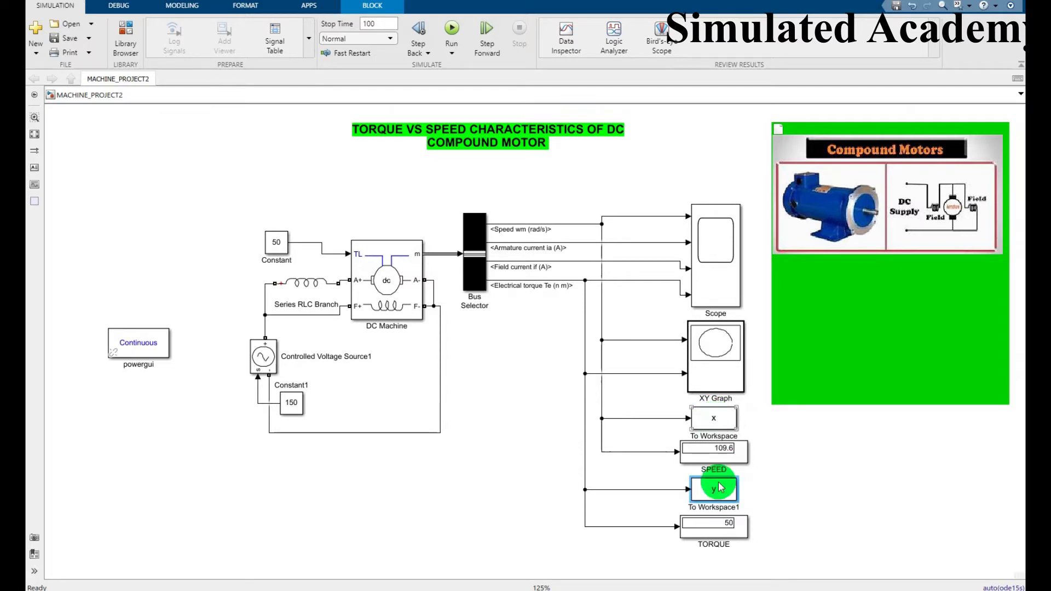
pyautogui.click(717, 532)
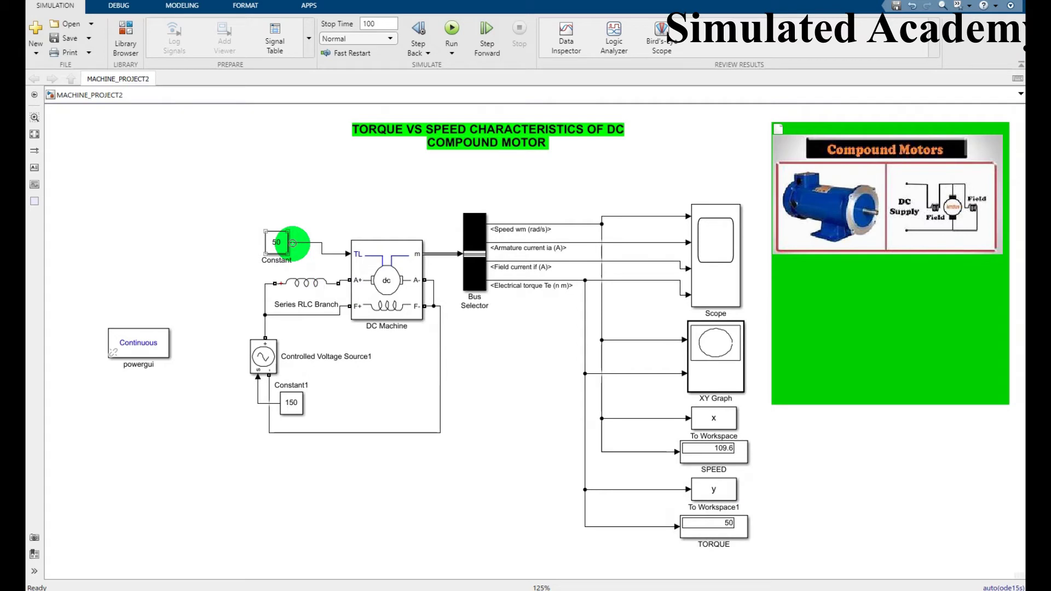
# Review the Series RLC Branch parameters, keeping the L branch type unchanged
pyautogui.doubleClick(309, 282)
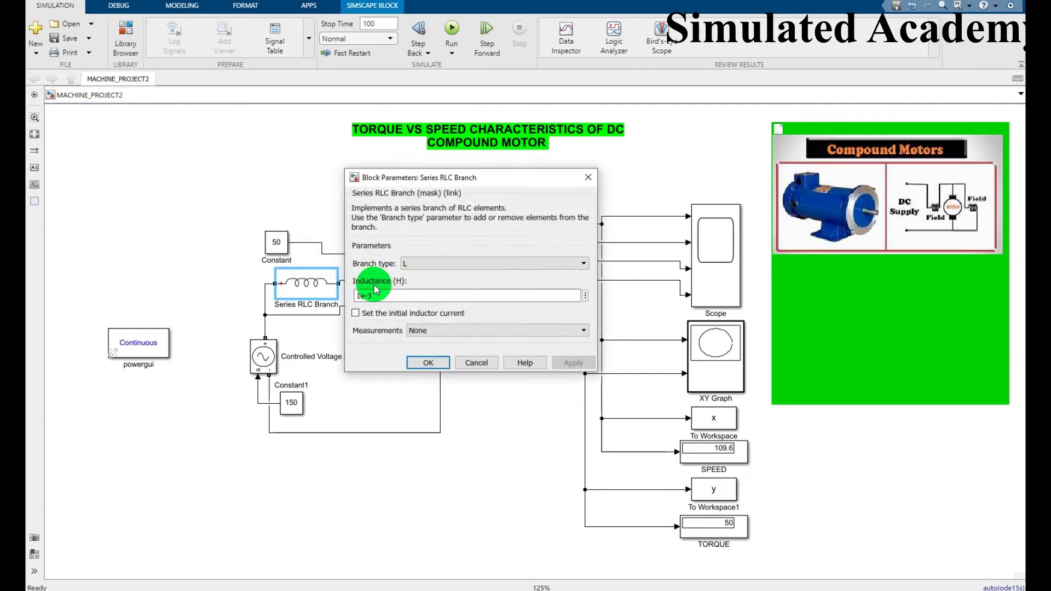
pyautogui.click(425, 265)
pyautogui.click(425, 267)
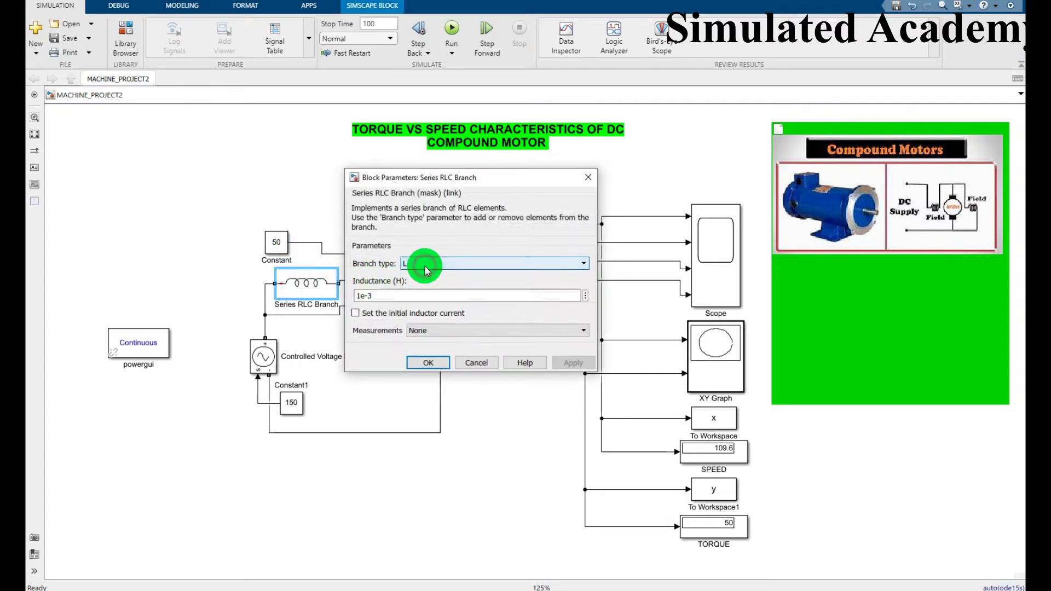
pyautogui.click(380, 294)
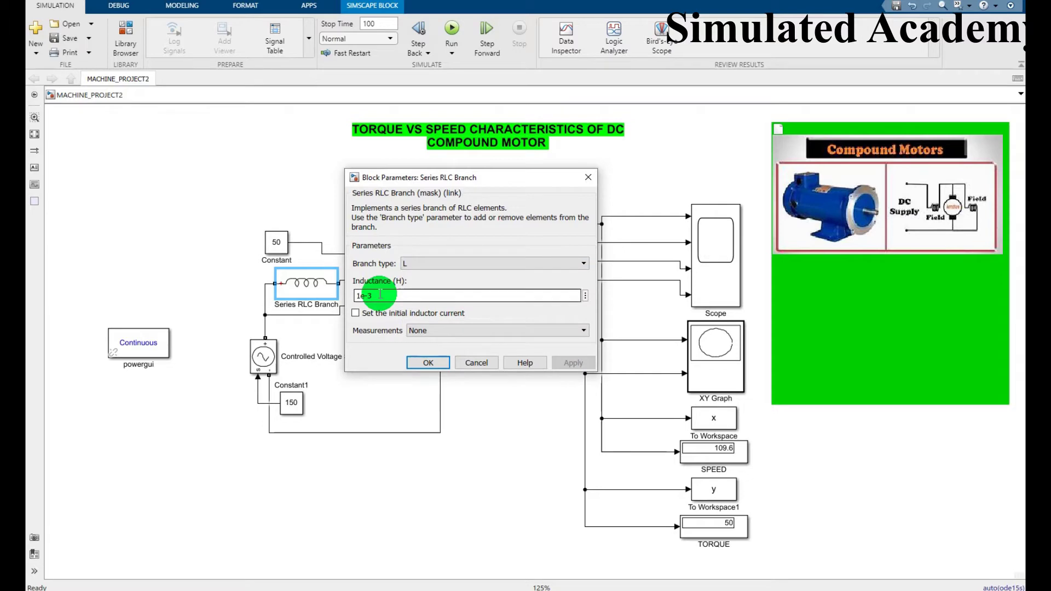
pyautogui.click(428, 363)
# Check the Controlled Voltage Source1 parameters and close them without changes
pyautogui.click(260, 359)
pyautogui.doubleClick(260, 360)
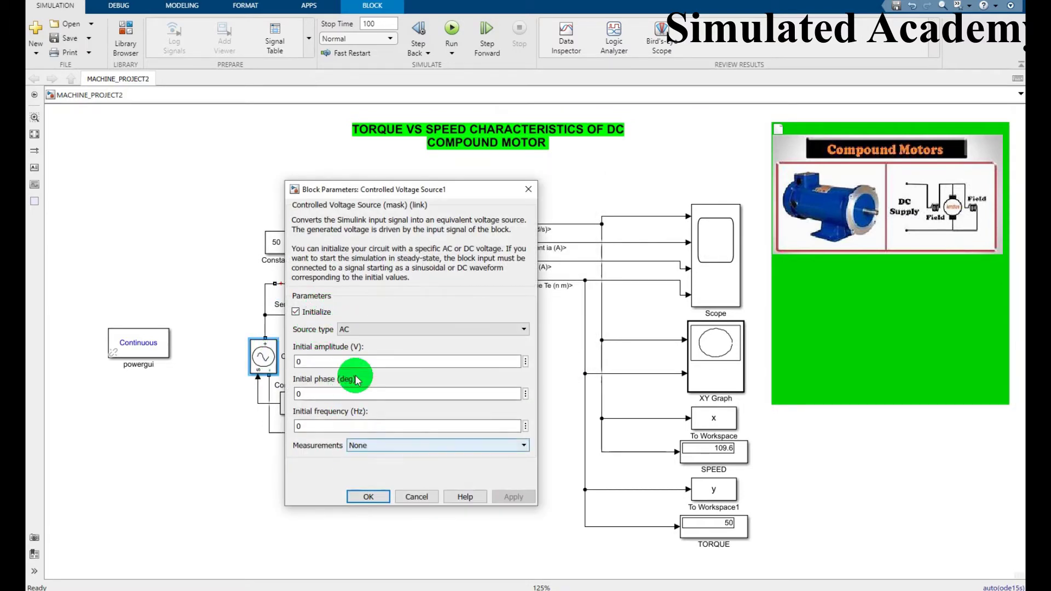
pyautogui.click(368, 497)
# Move the Constant1 block (150) down below the voltage source's return wire
pyautogui.click(291, 403)
pyautogui.moveTo(276, 410); pyautogui.dragTo(294, 475)
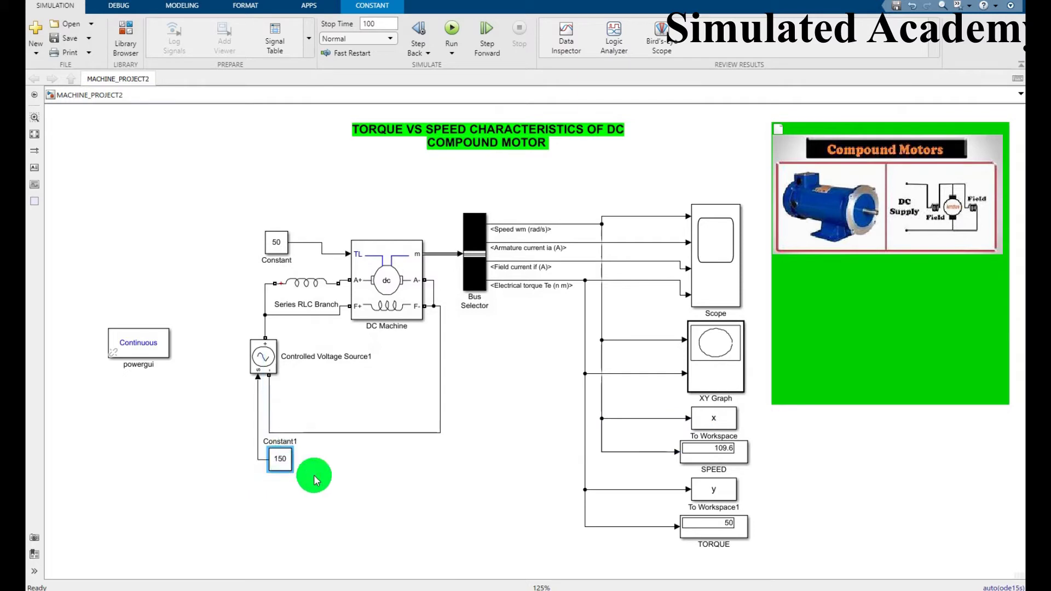
pyautogui.click(391, 303)
# Review the DC Machine's configuration, resistance, inductance, inertia and -1 sample time, then accept
pyautogui.doubleClick(391, 304)
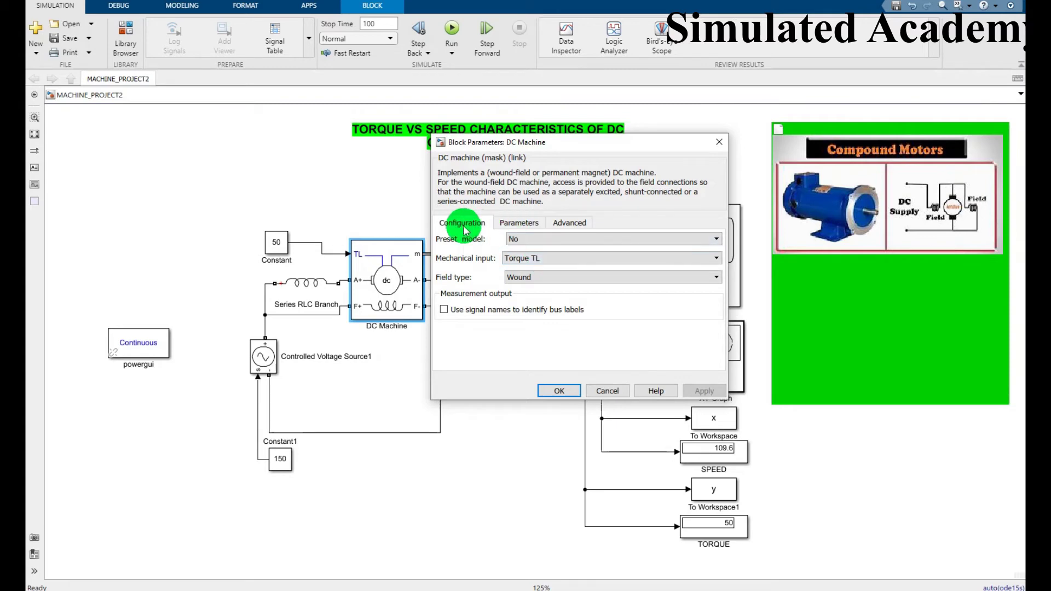
pyautogui.click(520, 225)
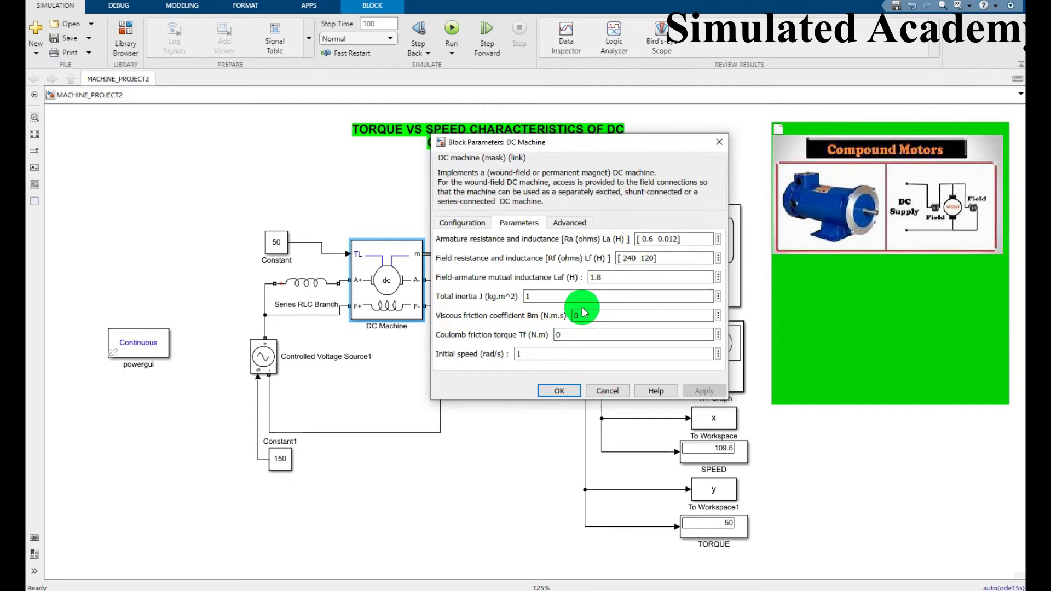
pyautogui.click(579, 228)
pyautogui.click(564, 393)
pyautogui.click(480, 261)
pyautogui.doubleClick(480, 261)
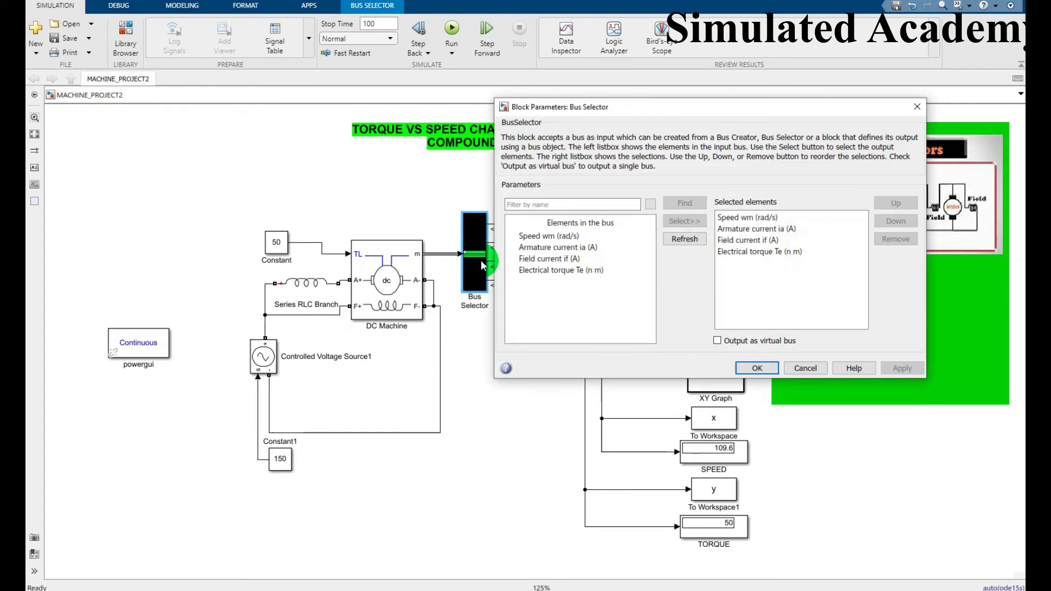
pyautogui.click(747, 218)
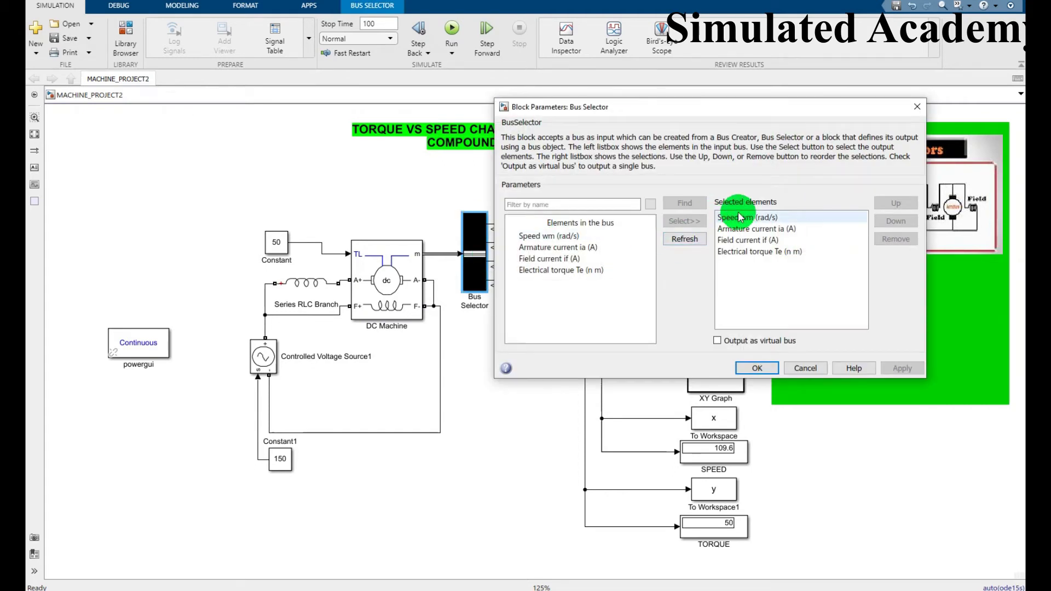
pyautogui.click(750, 230)
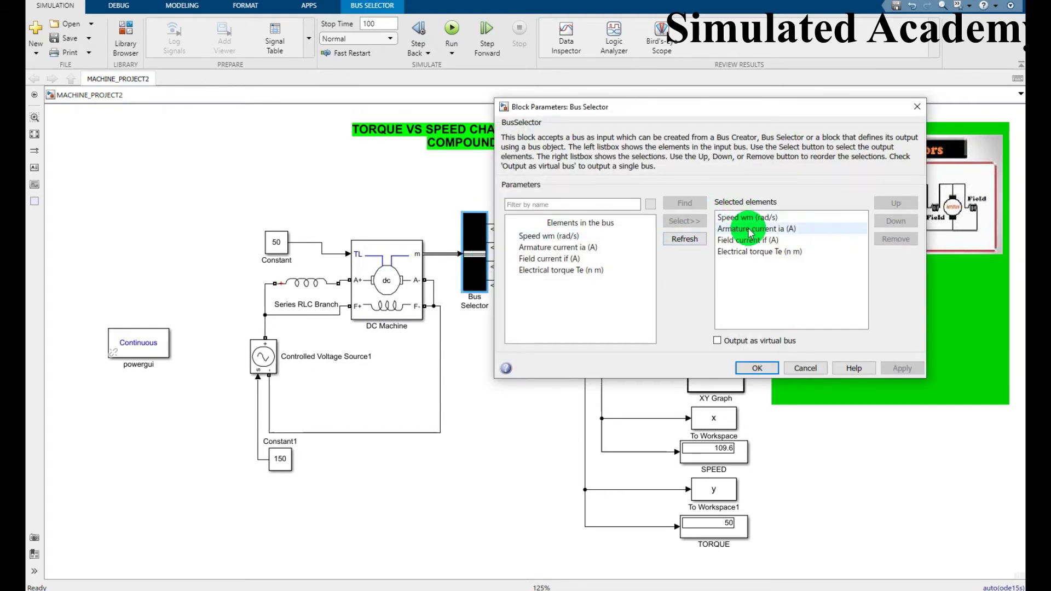
pyautogui.click(749, 241)
pyautogui.click(747, 252)
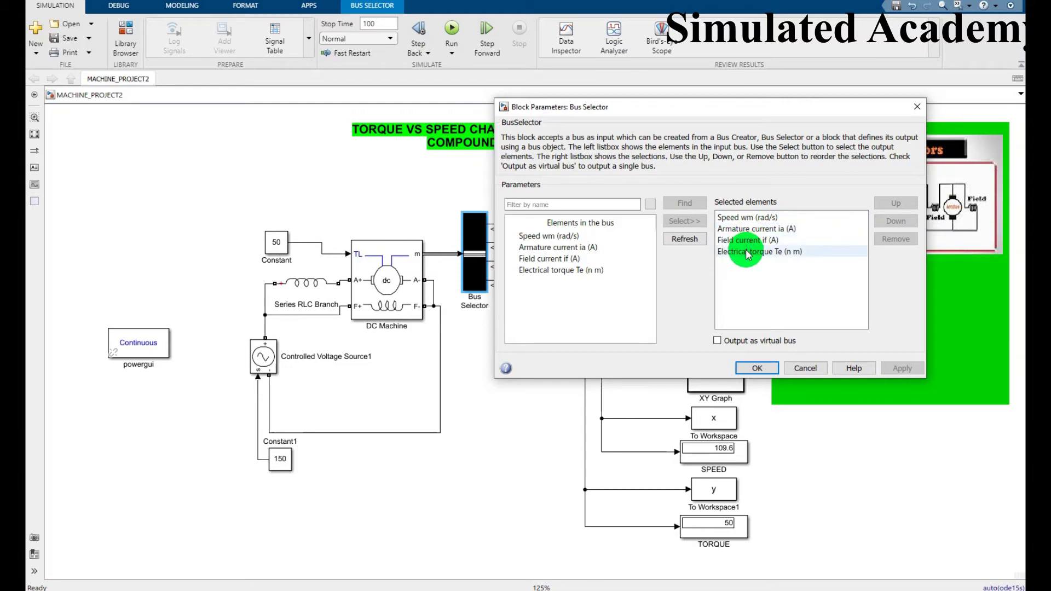
pyautogui.click(757, 367)
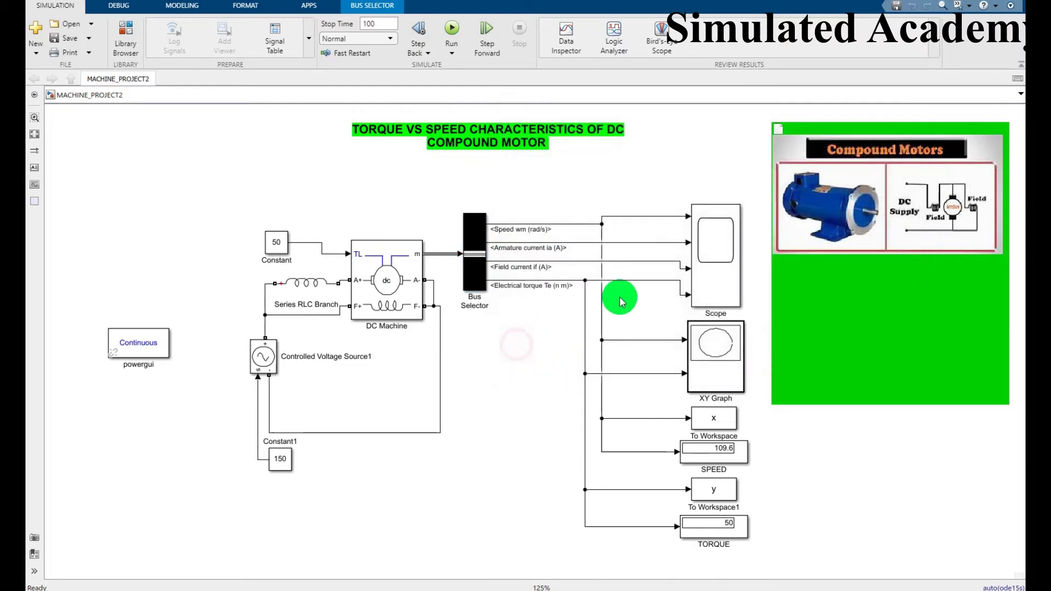
pyautogui.click(710, 246)
pyautogui.doubleClick(710, 250)
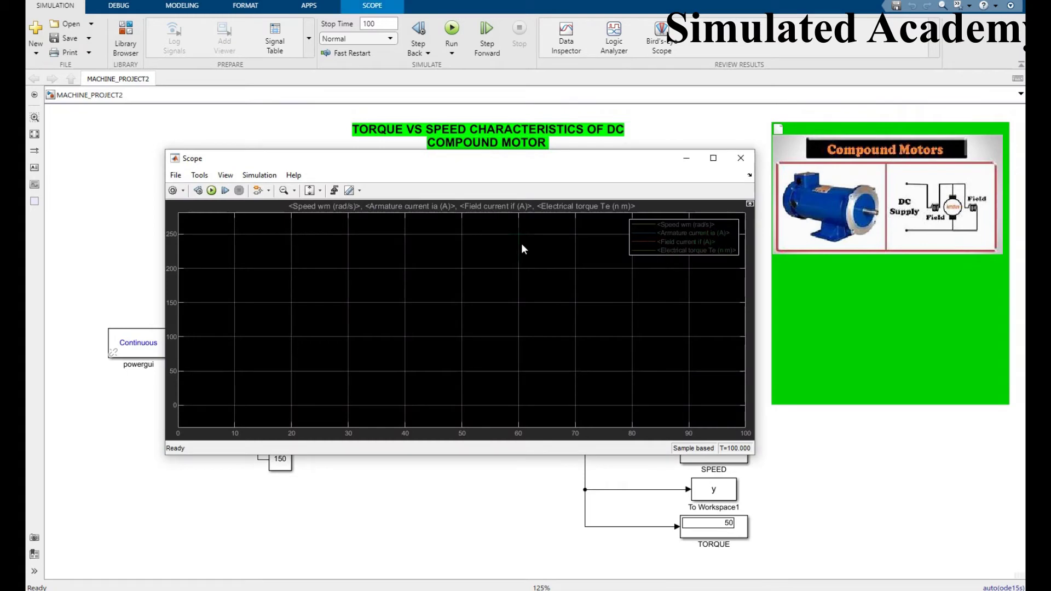
pyautogui.click(222, 176)
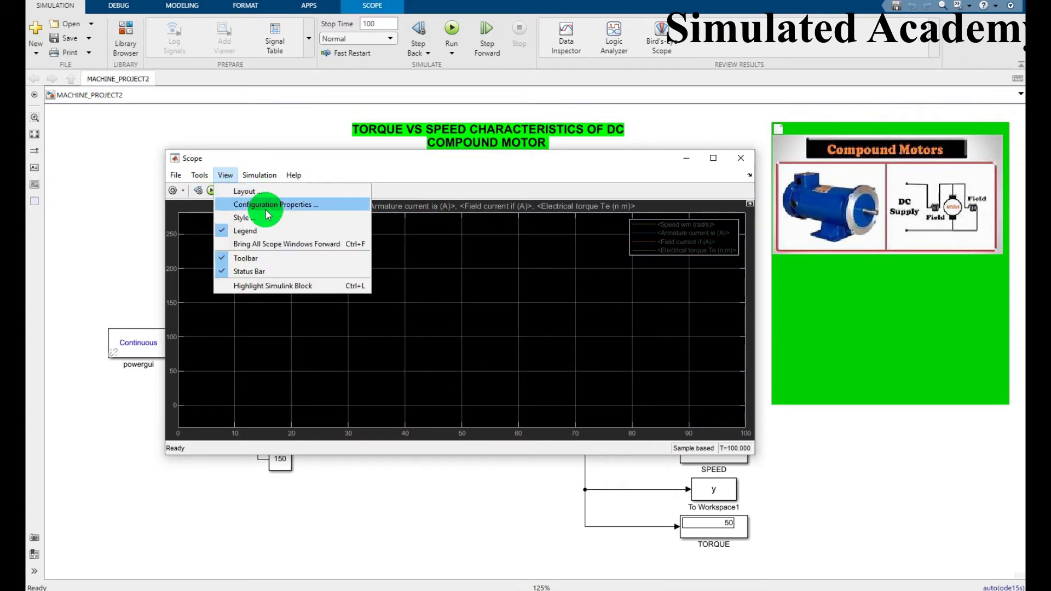
pyautogui.click(328, 205)
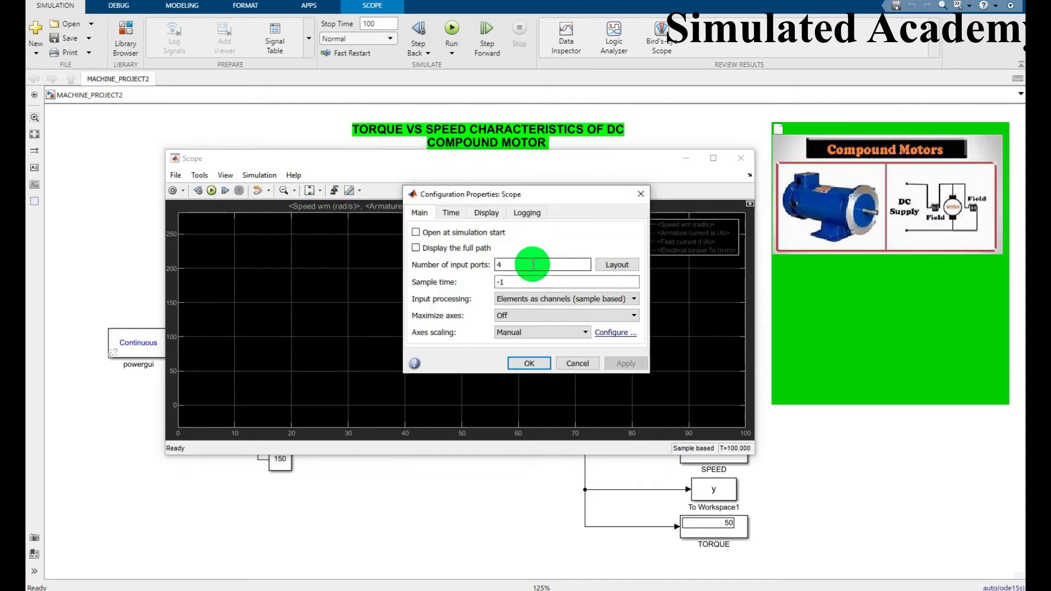
pyautogui.click(640, 194)
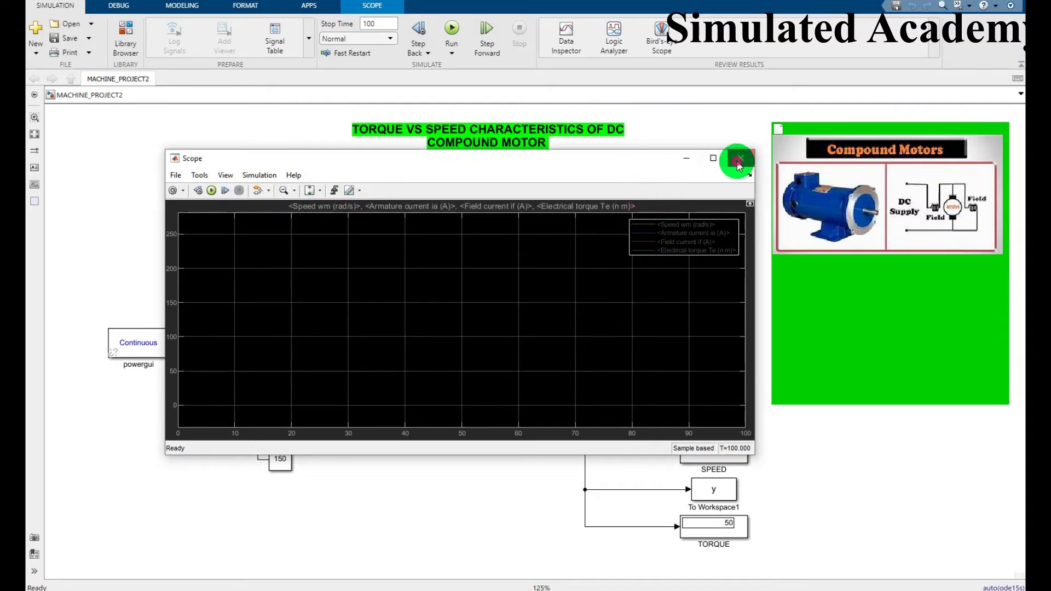
pyautogui.click(738, 161)
# Check the XY Graph, To Workspace (x), SPEED display and To Workspace1 (y) output blocks
pyautogui.click(717, 368)
pyautogui.click(715, 418)
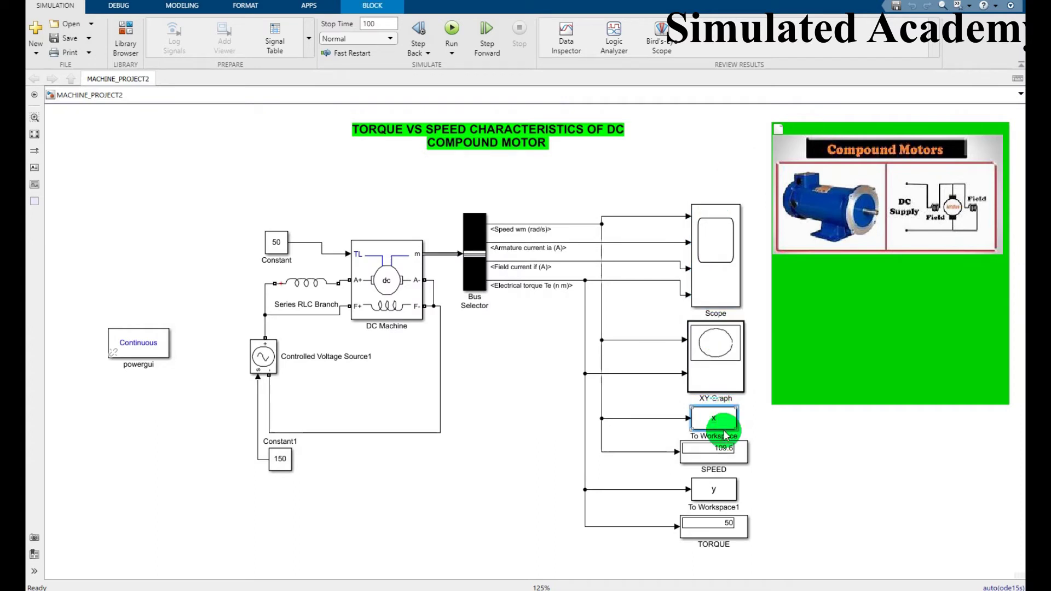
pyautogui.click(723, 461)
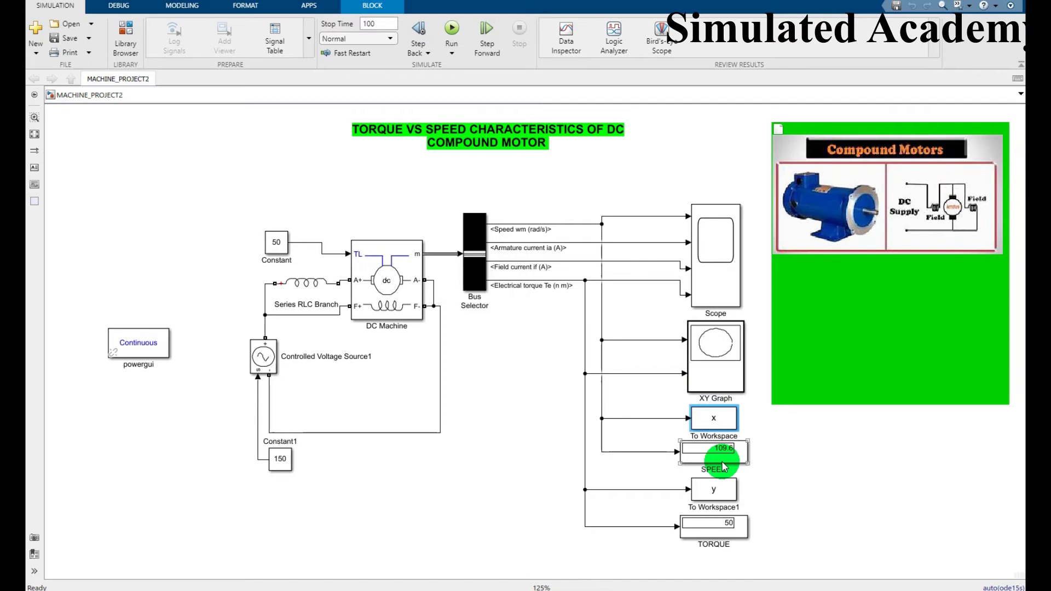
pyautogui.click(722, 489)
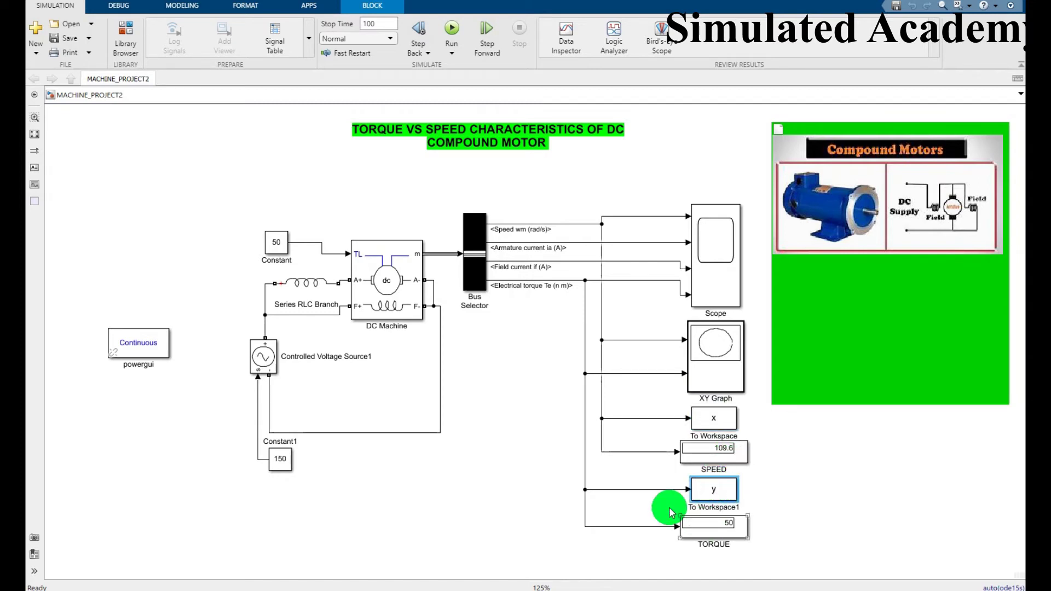
pyautogui.click(518, 371)
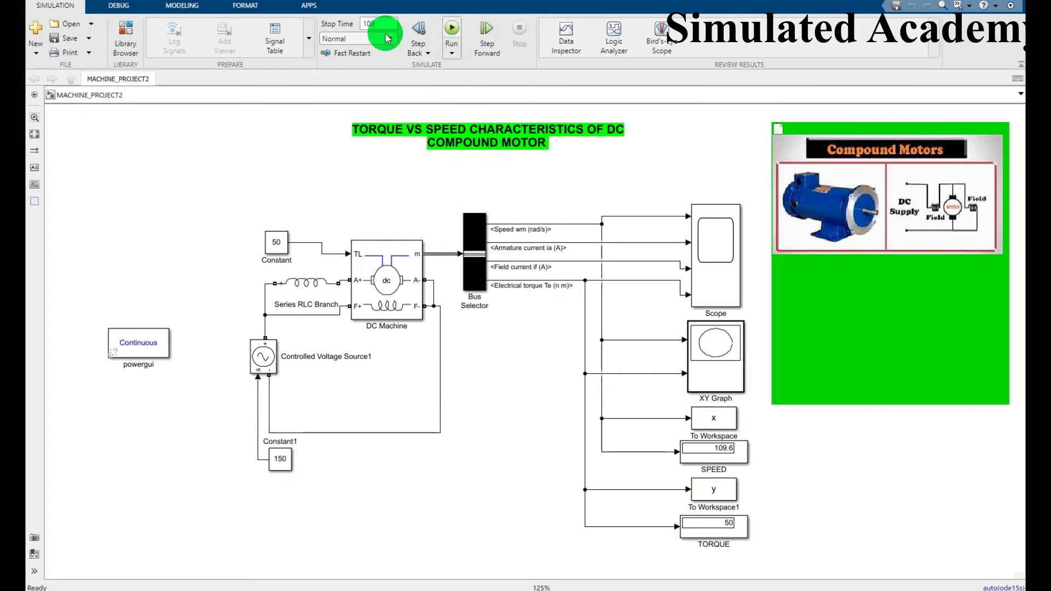
# Confirm the 100-second stop time and run the simulation
pyautogui.click(366, 28)
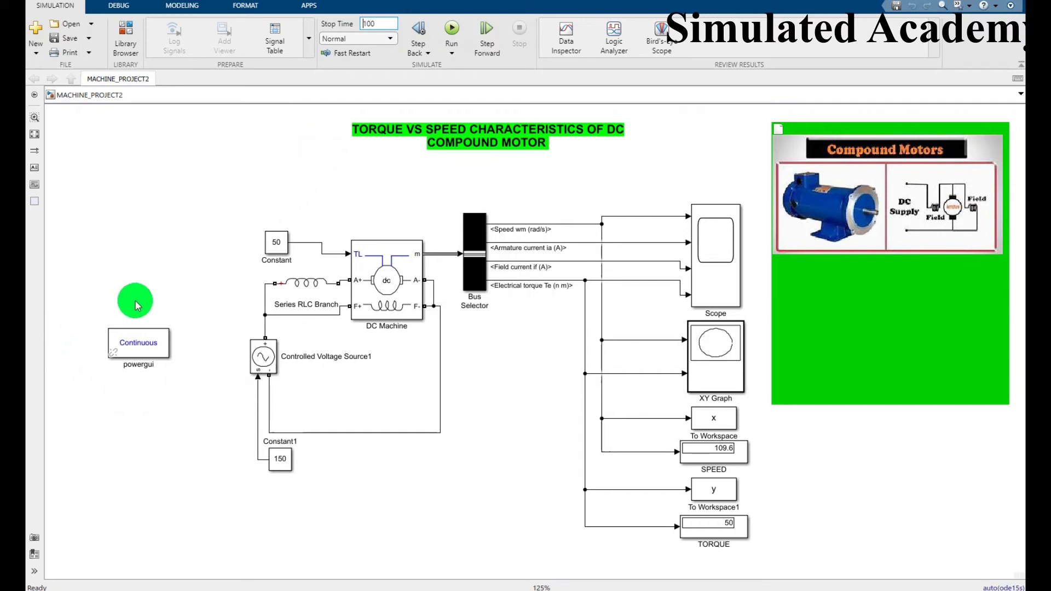
pyautogui.click(127, 354)
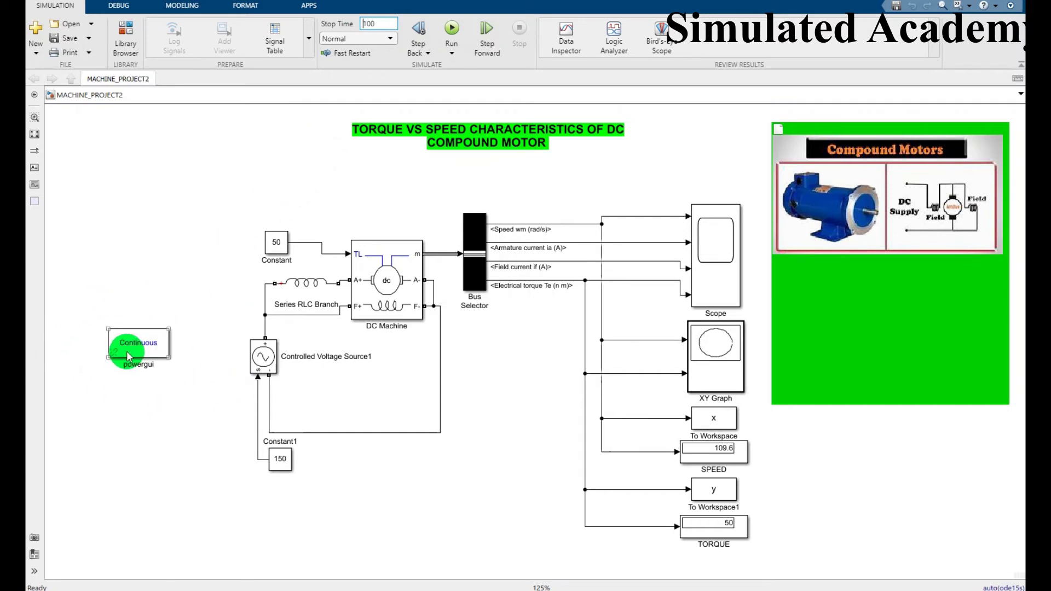
pyautogui.click(451, 30)
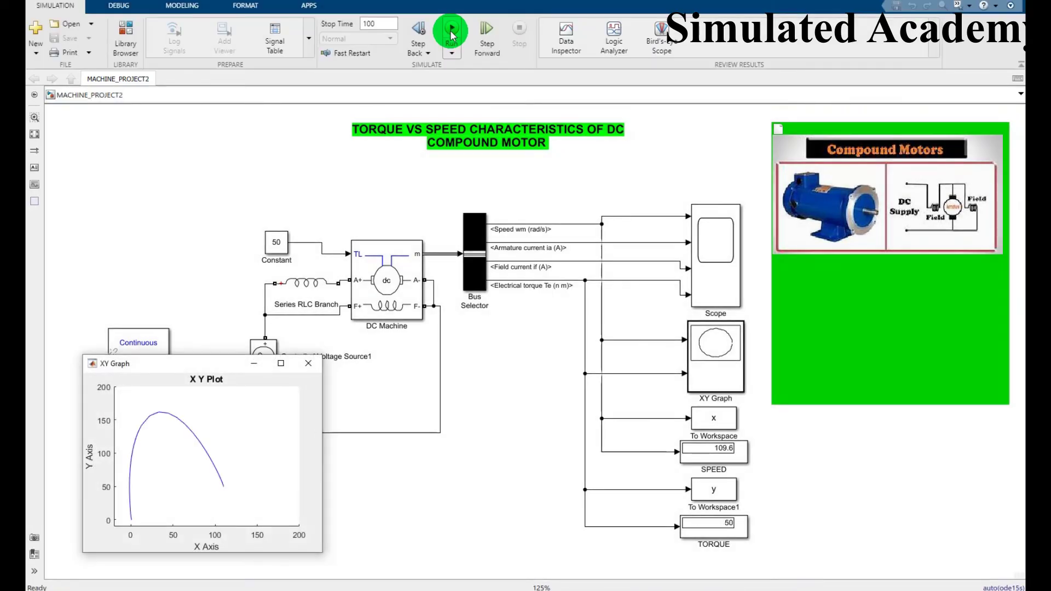
# Inspect and close the XY Graph torque-speed plot, then bring up the Scope window
pyautogui.moveTo(213, 362); pyautogui.dragTo(455, 207)
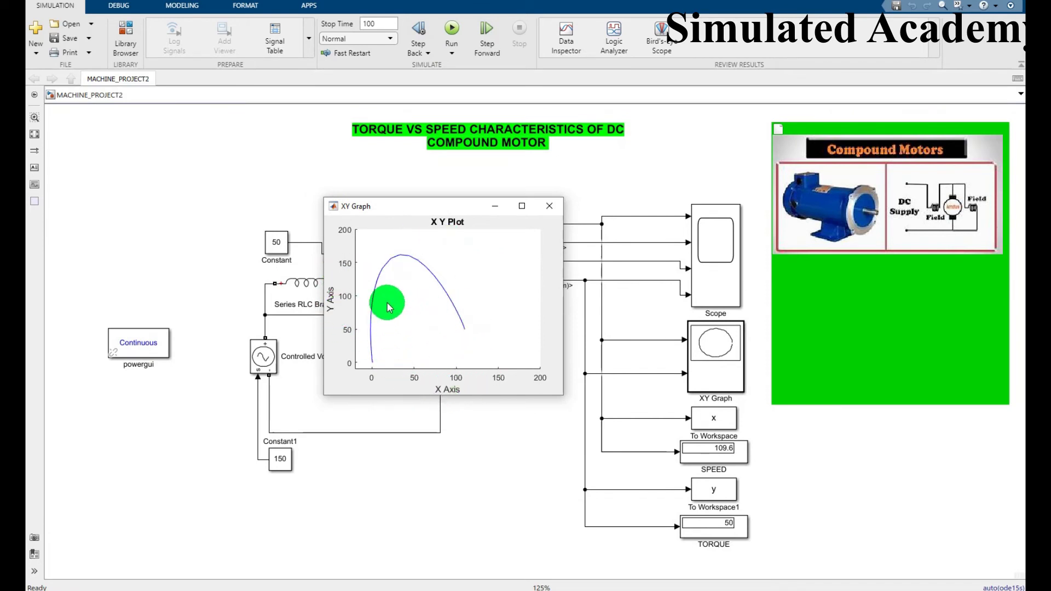
pyautogui.click(560, 211)
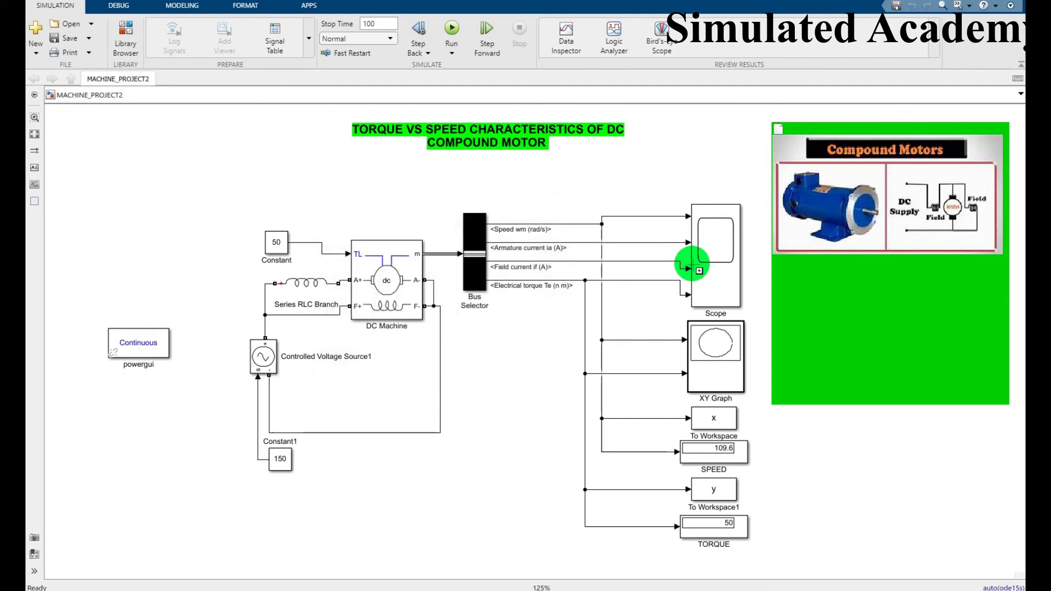
pyautogui.click(711, 249)
pyautogui.doubleClick(710, 249)
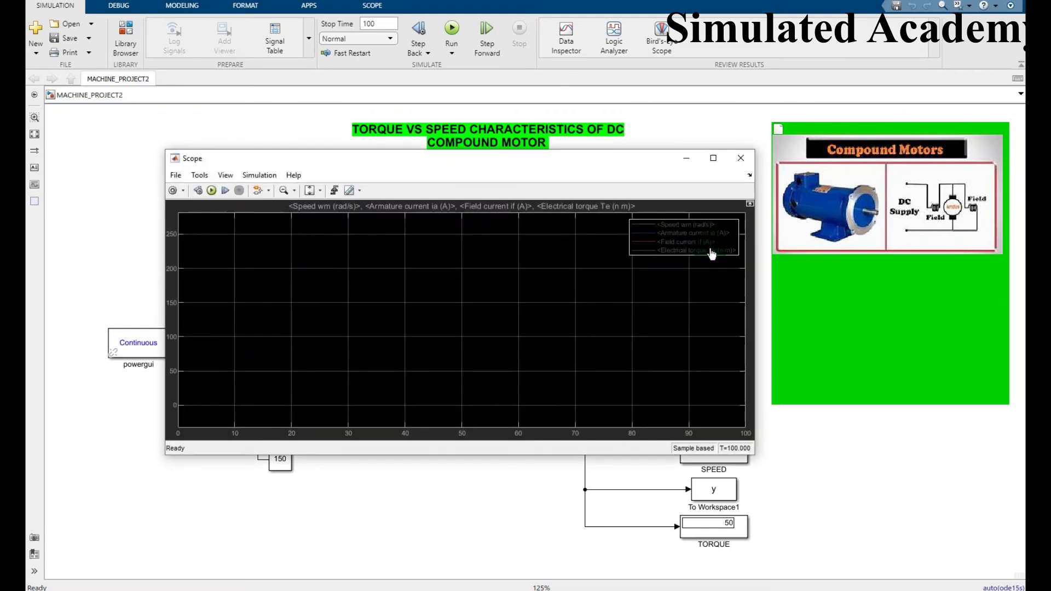
# Toggle the Scope's speed, armature current, field current and electrical torque traces, then close it
pyautogui.click(691, 226)
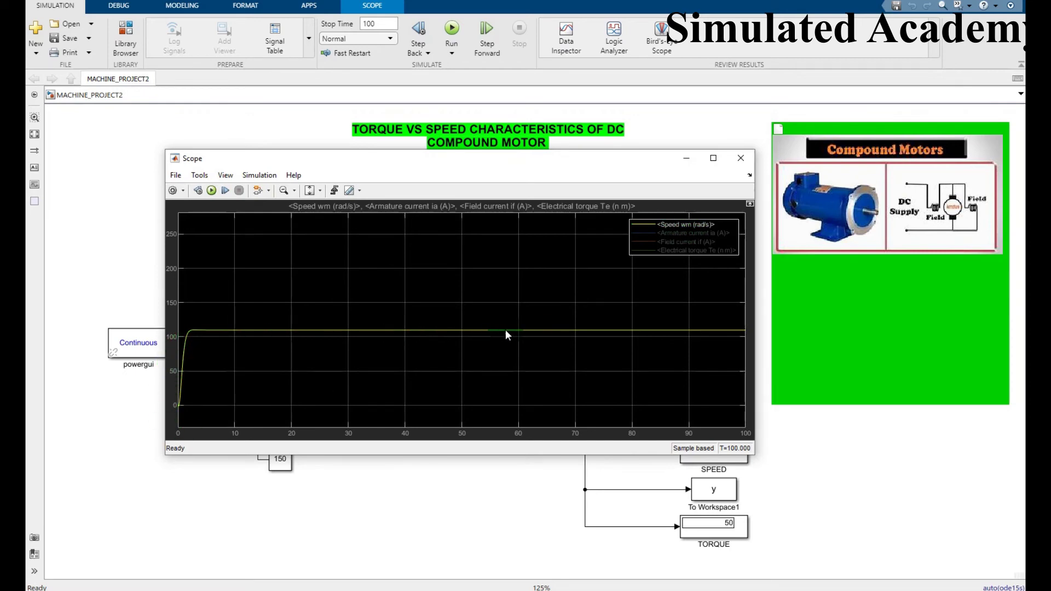
pyautogui.click(682, 225)
pyautogui.click(688, 233)
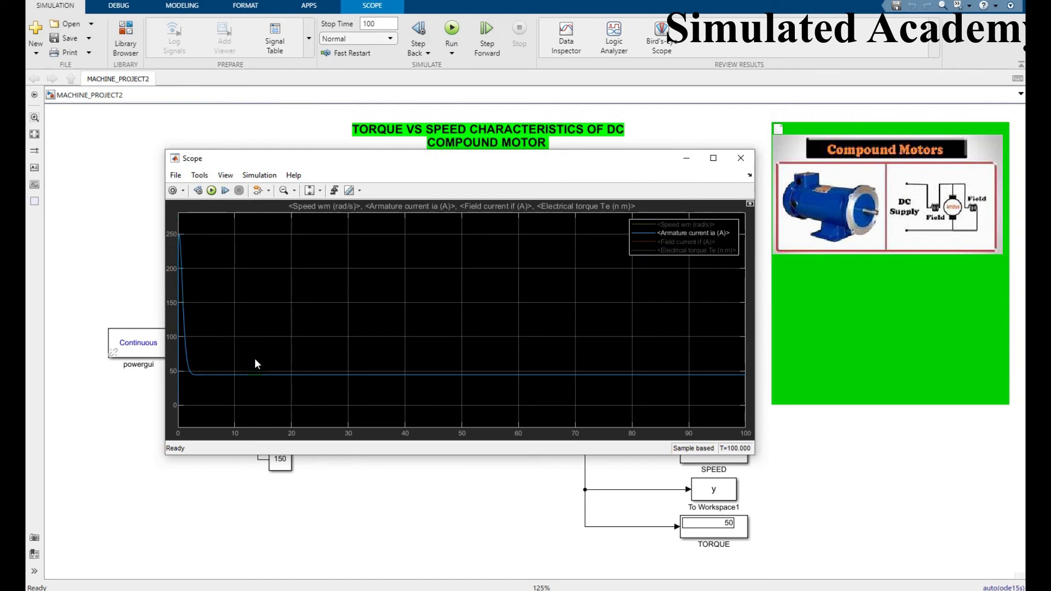
pyautogui.click(684, 234)
pyautogui.click(685, 242)
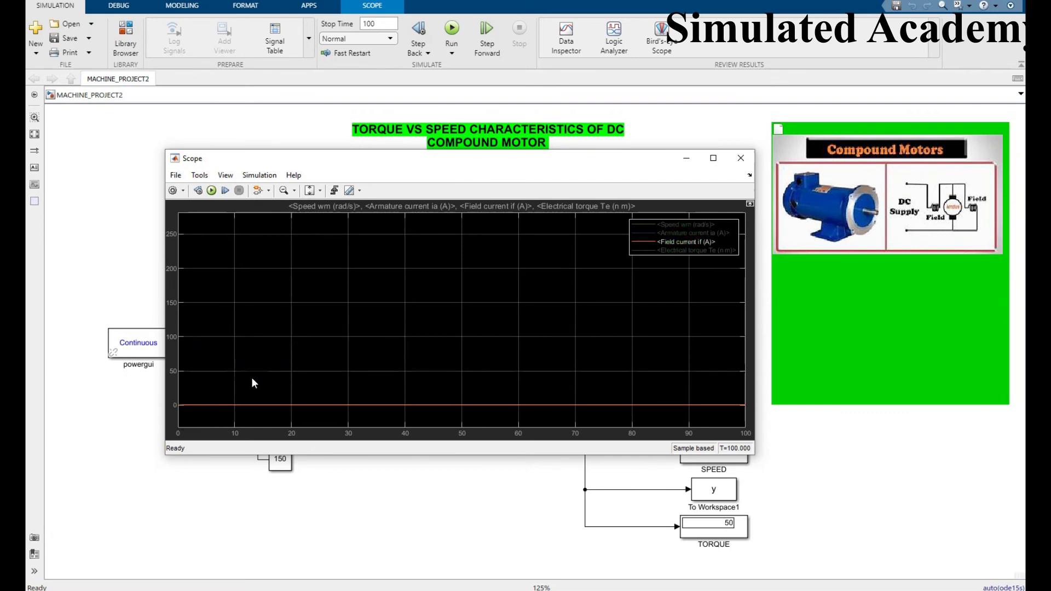
pyautogui.click(679, 242)
pyautogui.click(681, 251)
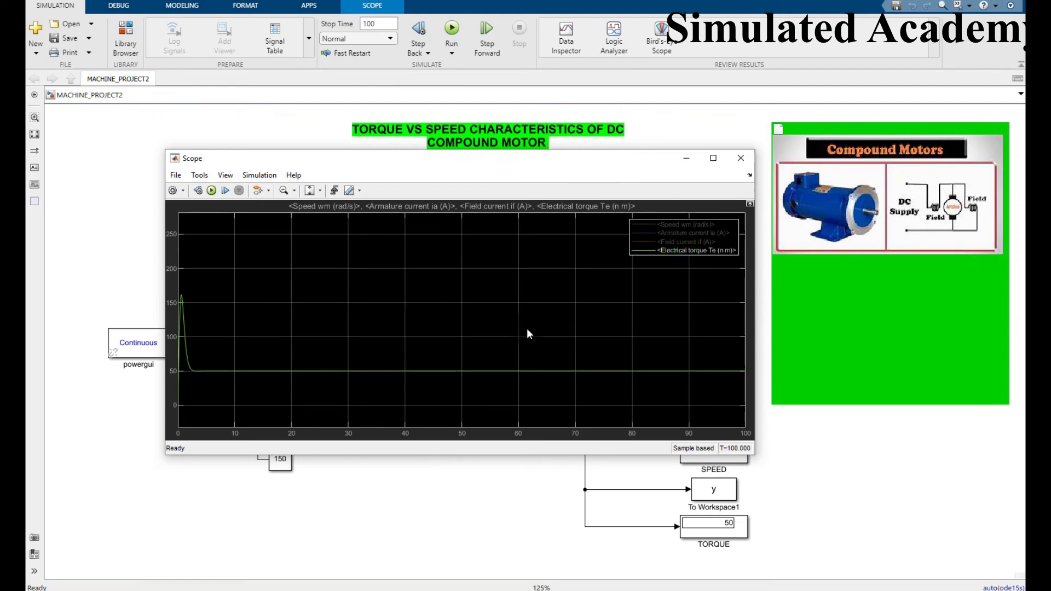
pyautogui.click(740, 158)
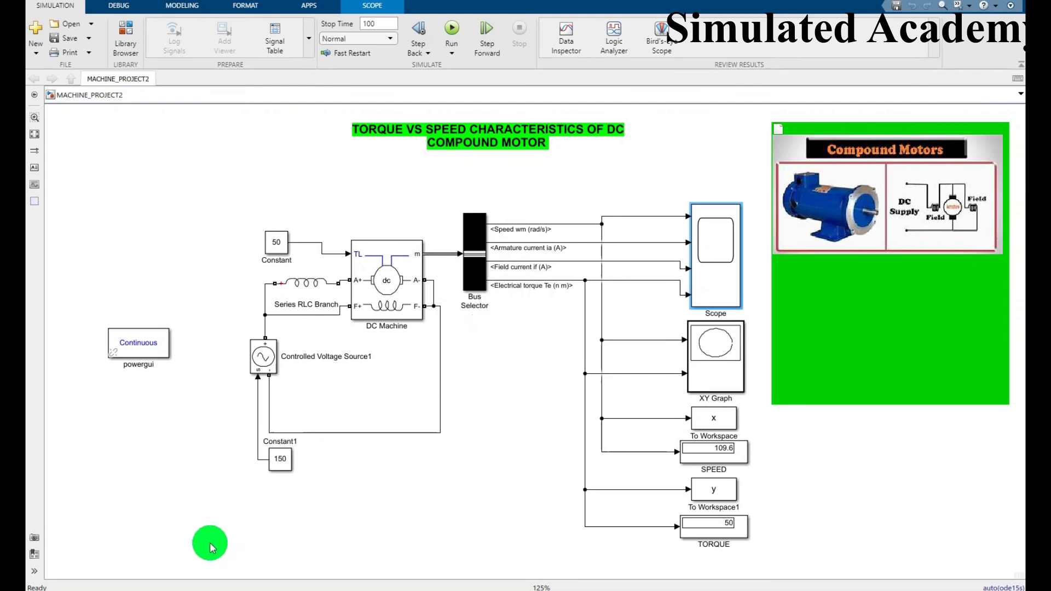
# Run plot(x, y) in the MATLAB Command Window and reposition the resulting Figure 1
pyautogui.moveTo(268, 590)
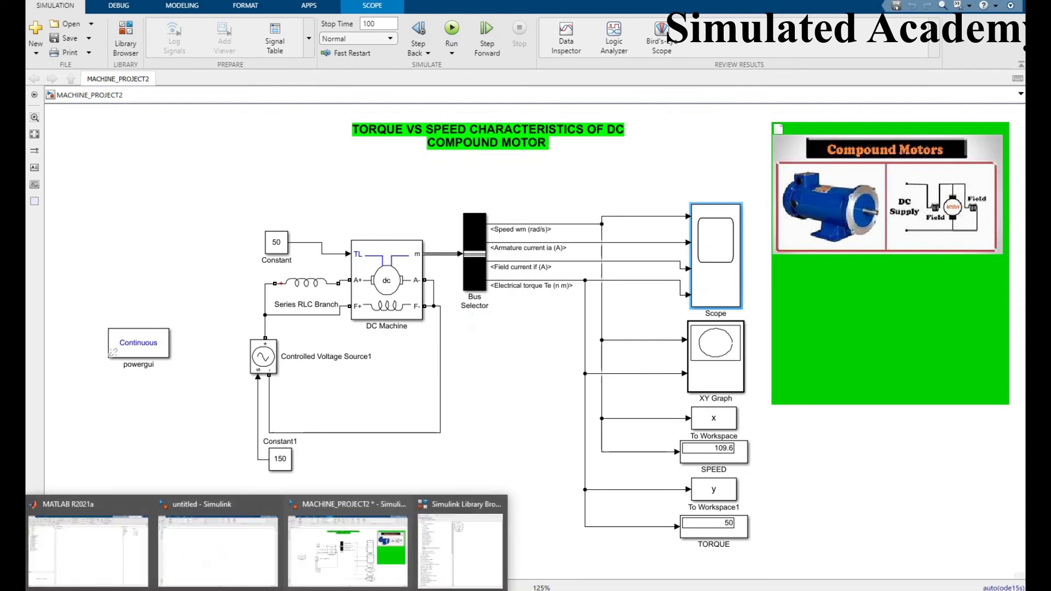
pyautogui.click(99, 555)
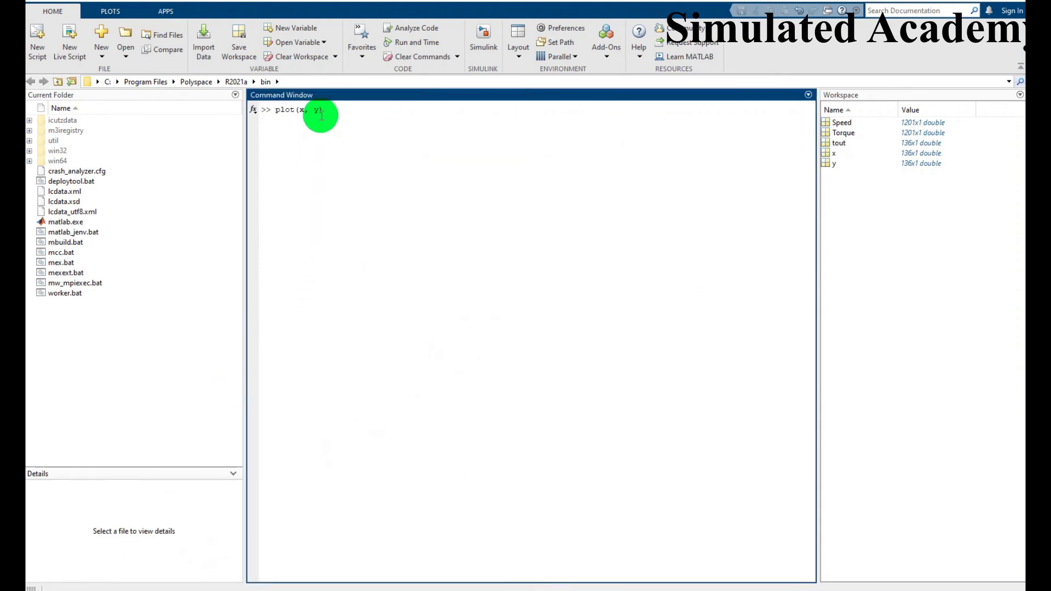
pyautogui.moveTo(275, 110); pyautogui.dragTo(323, 110)
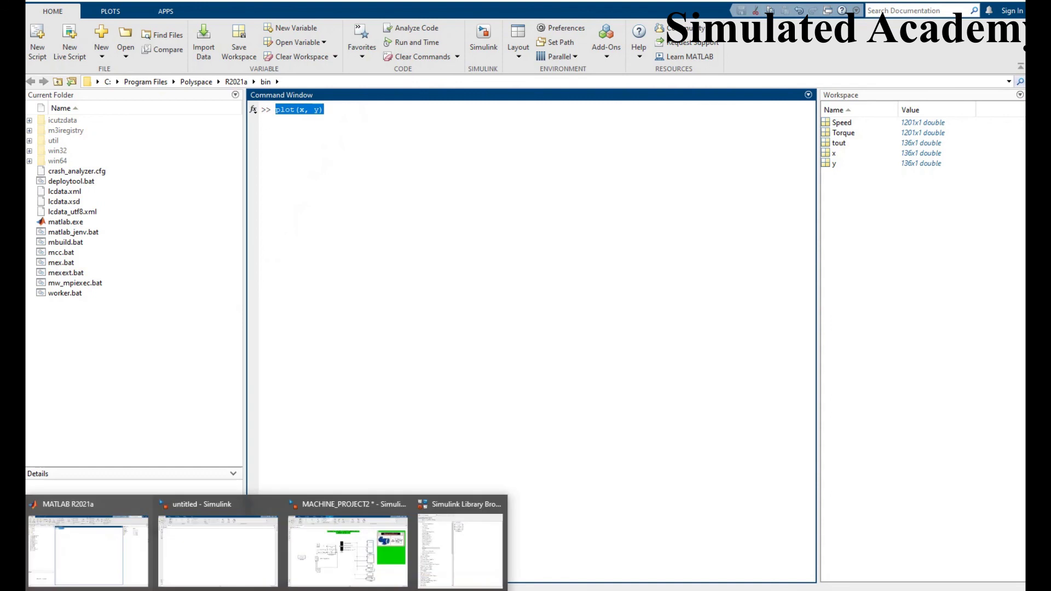
pyautogui.click(328, 556)
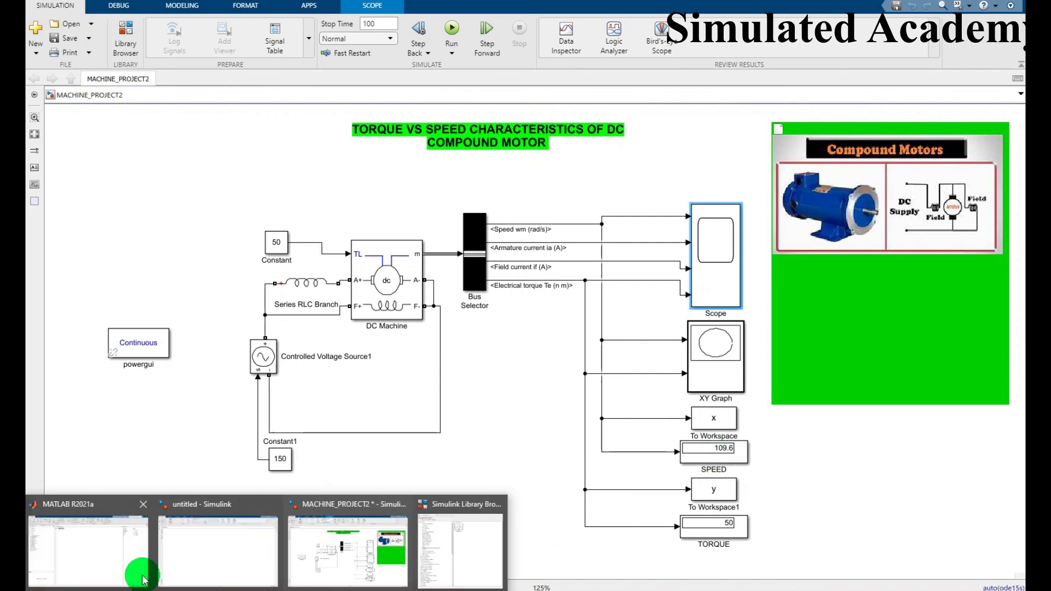
pyautogui.click(122, 556)
pyautogui.click(362, 112)
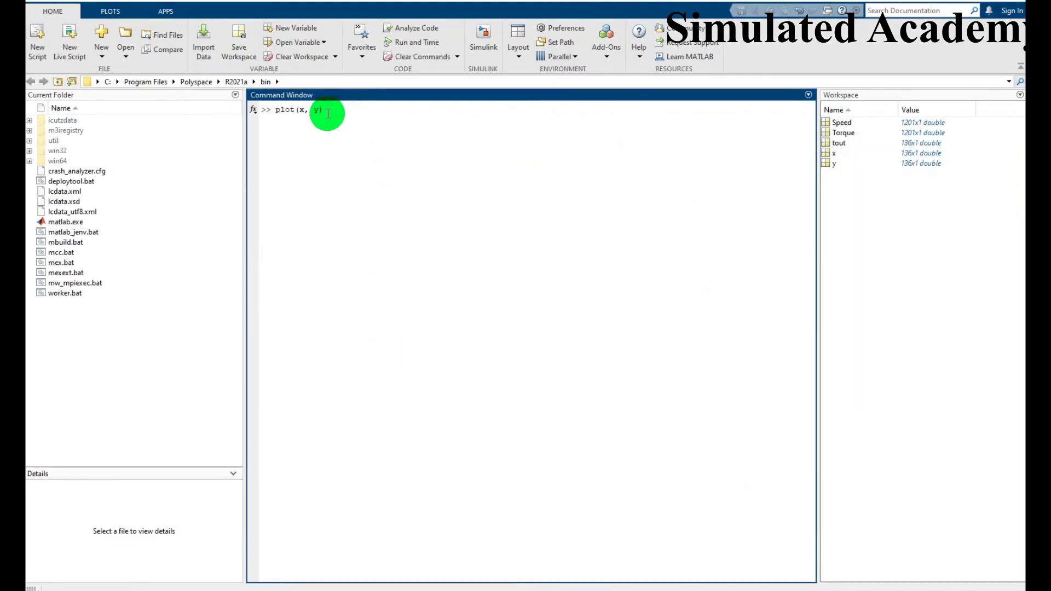
pyautogui.press('Return')
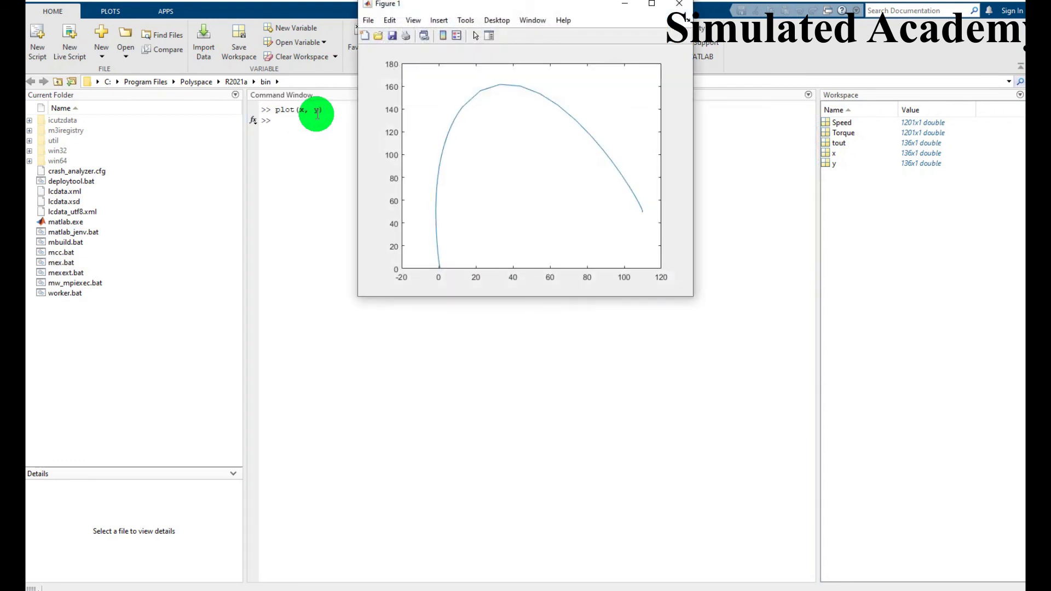
pyautogui.moveTo(448, 16); pyautogui.dragTo(417, 54)
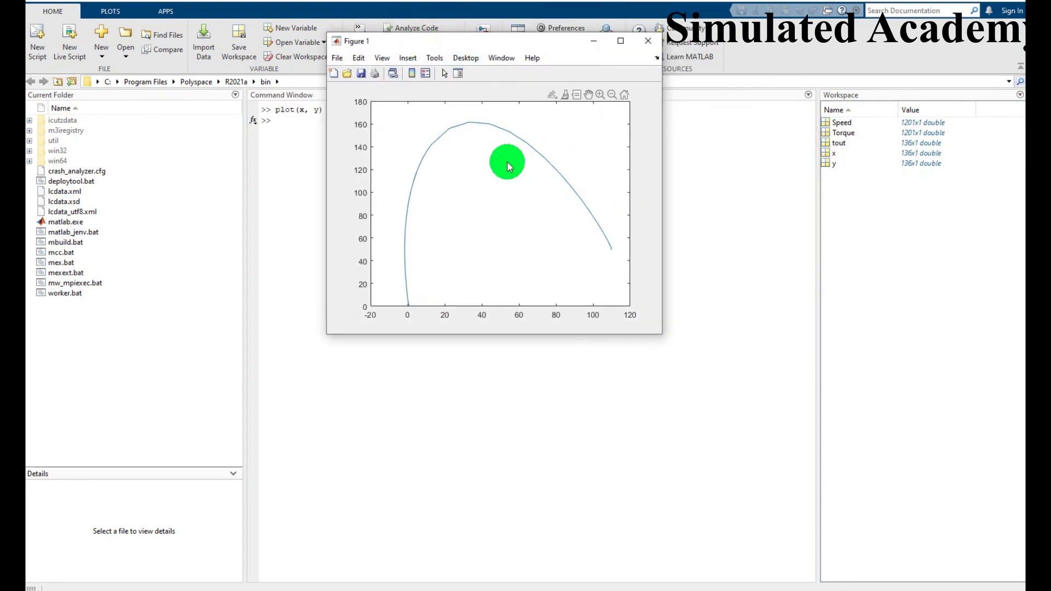